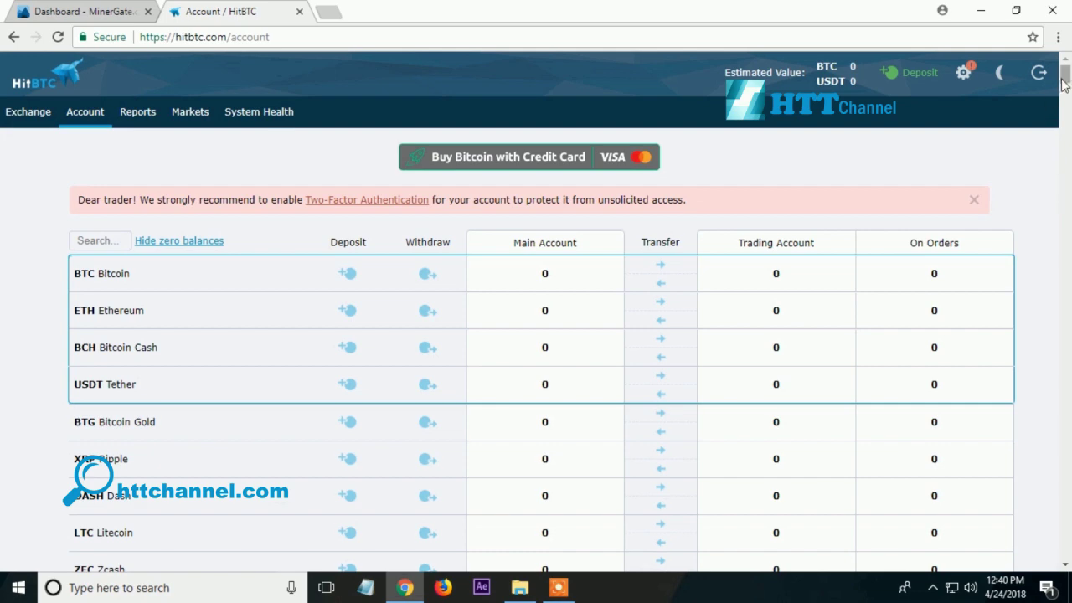
- Open the deposit details for Monero Original (XMO) in the HitBTC account list and copy its wallet address
left_click_drag(1063, 83, 1065, 542)
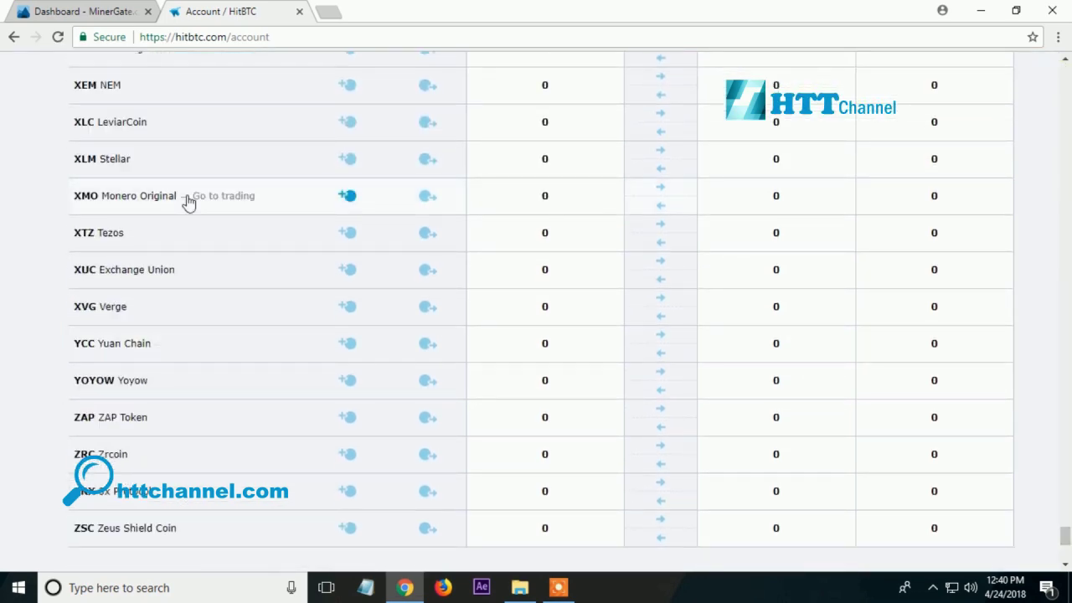
left_click(346, 197)
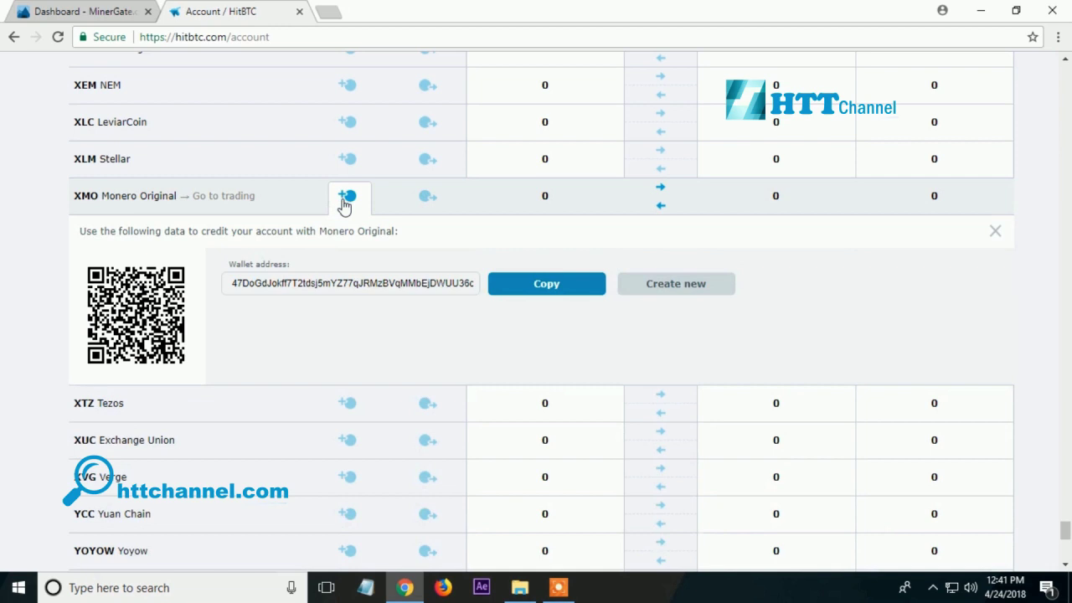
left_click(548, 285)
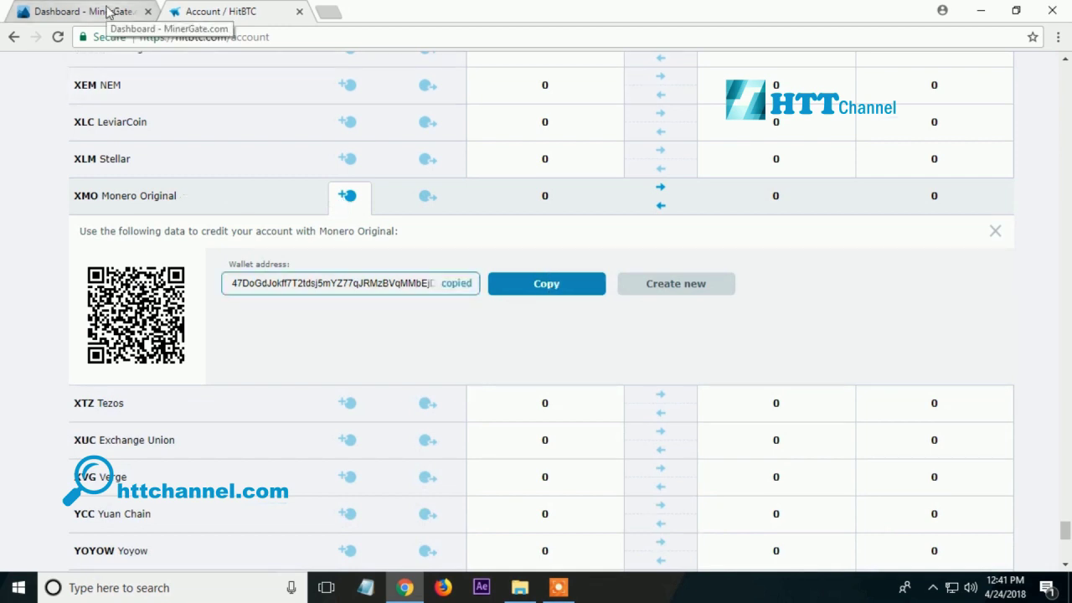
- Switch to the MinerGate dashboard and paste the copied address as the XMO wallet address of the Monero Original withdrawal
left_click(107, 11)
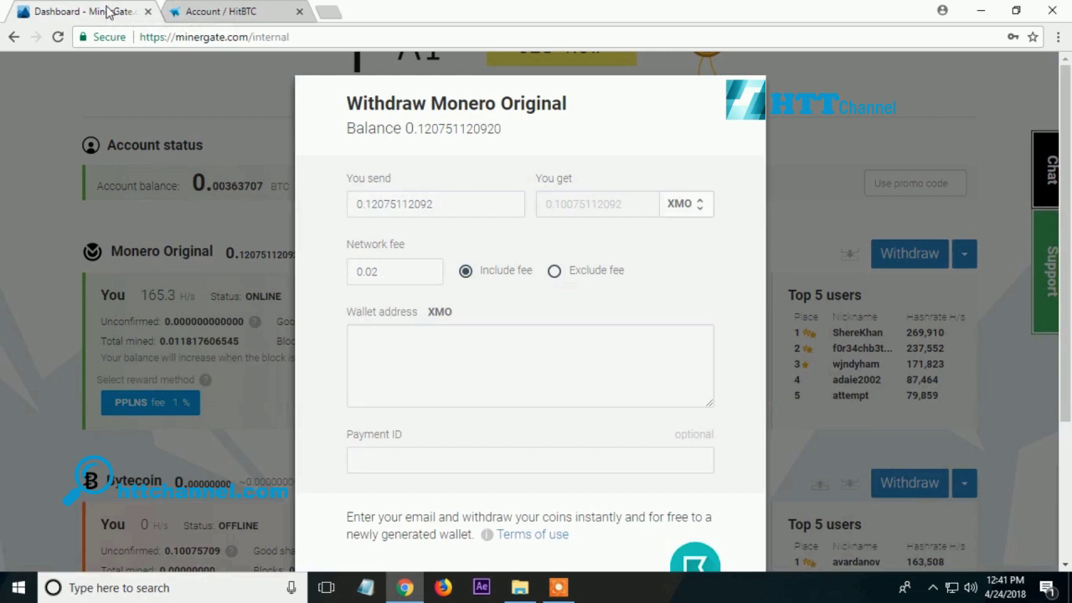
left_click(377, 336)
right_click(377, 339)
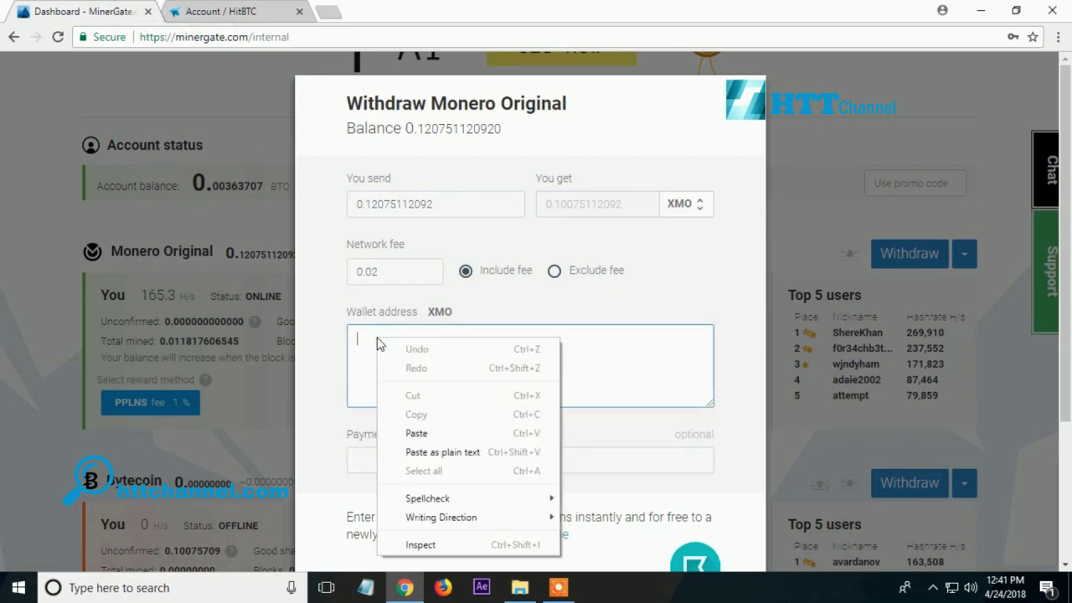
left_click(435, 434)
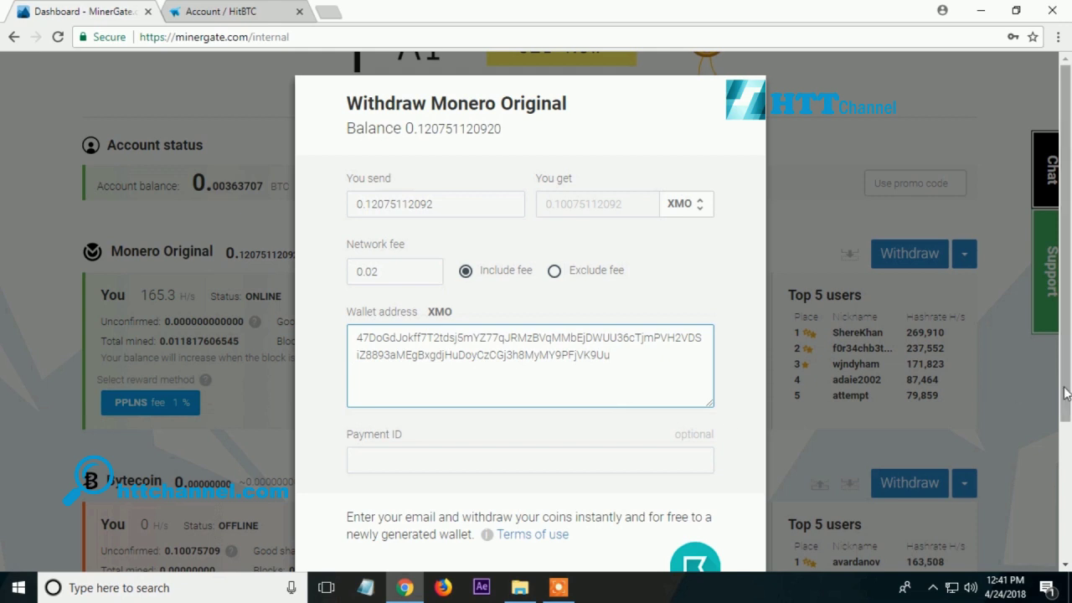
- Enter the account's current password in the Monero Original withdrawal form
left_click_drag(1062, 389, 1067, 494)
left_click(468, 537)
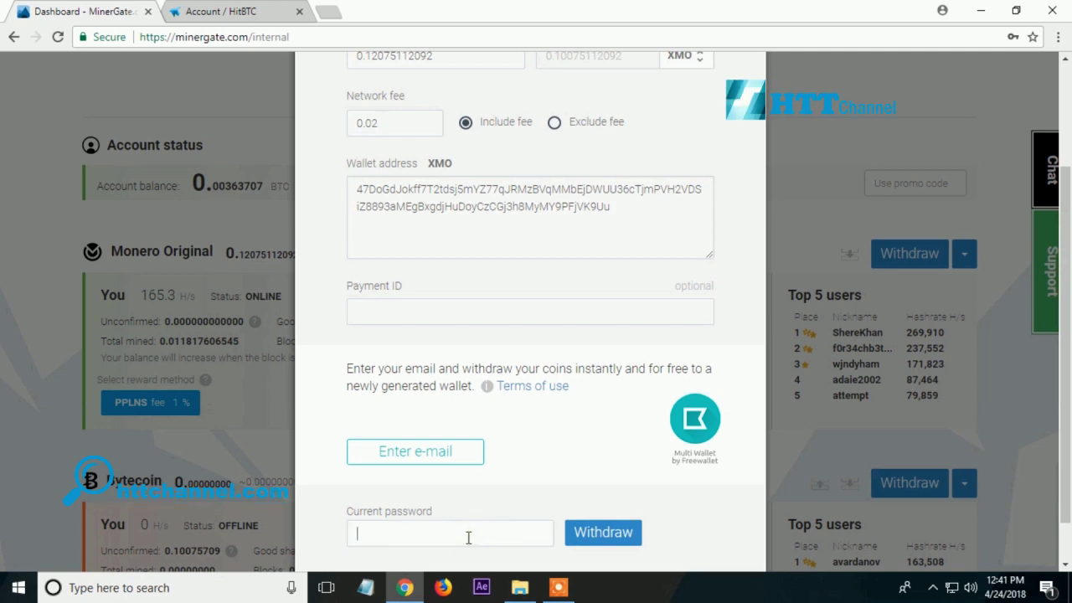
type("••")
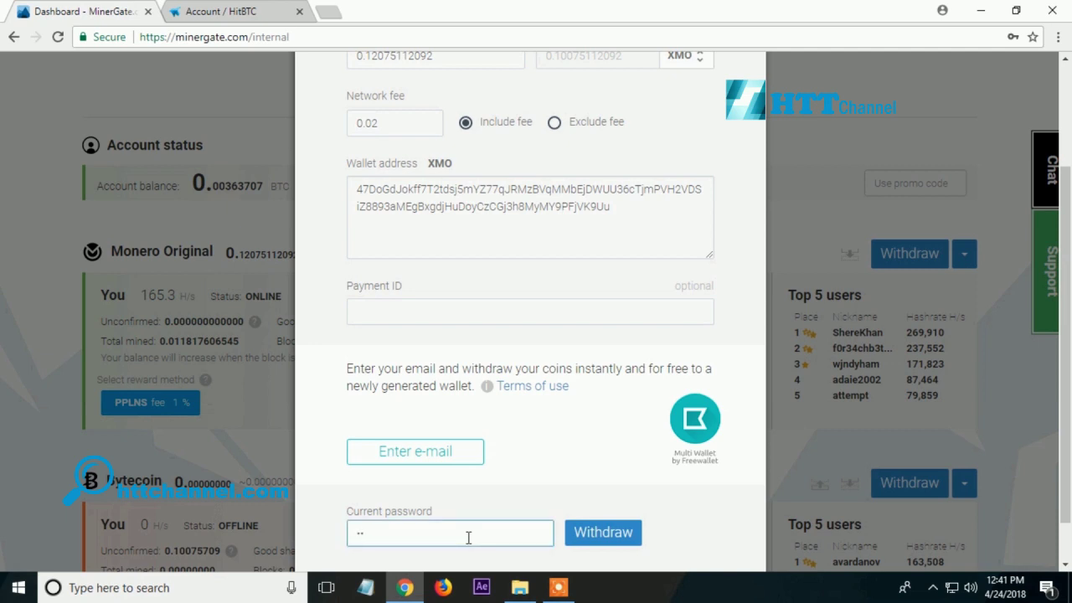
key("BackSpace")
key("ctrl+v")
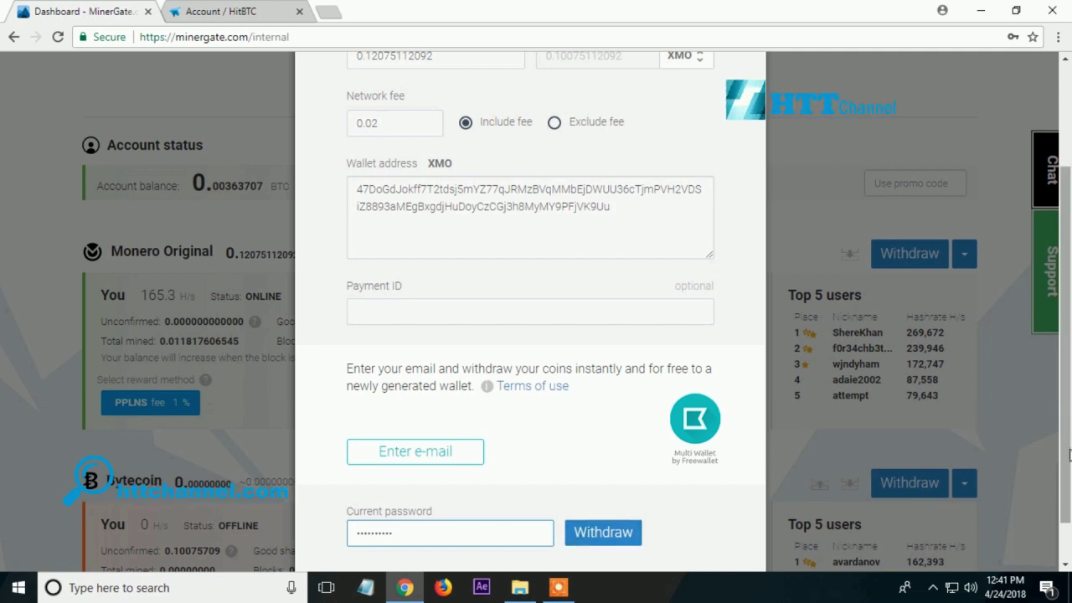
- Review the withdrawal details, submit the Monero Original withdrawal and dismiss the resulting message
scroll(603, 445, "down", 1)
scroll(611, 442, "up", 3)
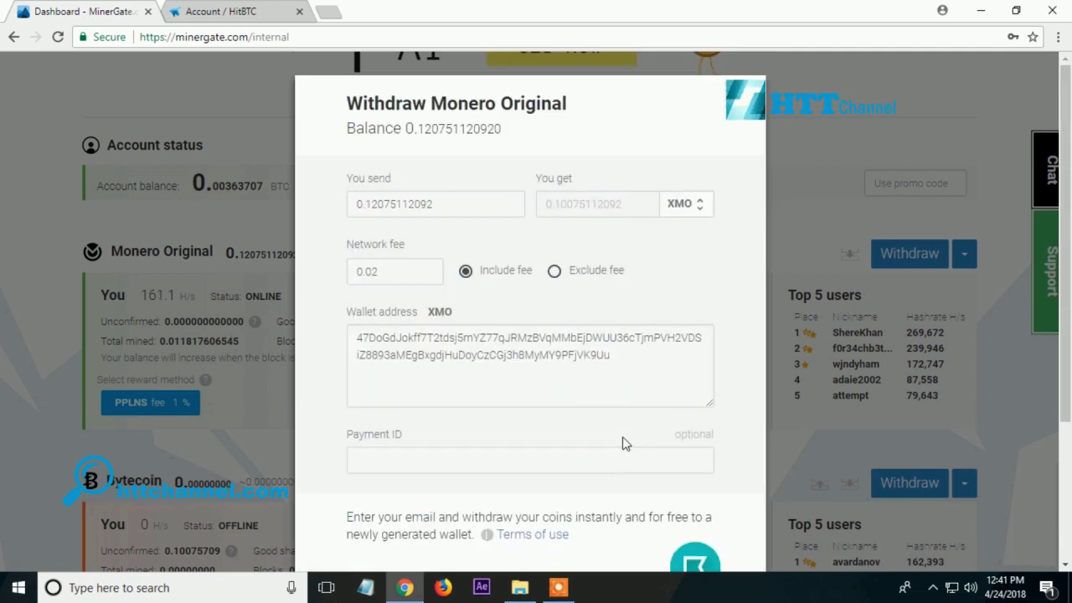
scroll(622, 444, "down", 3)
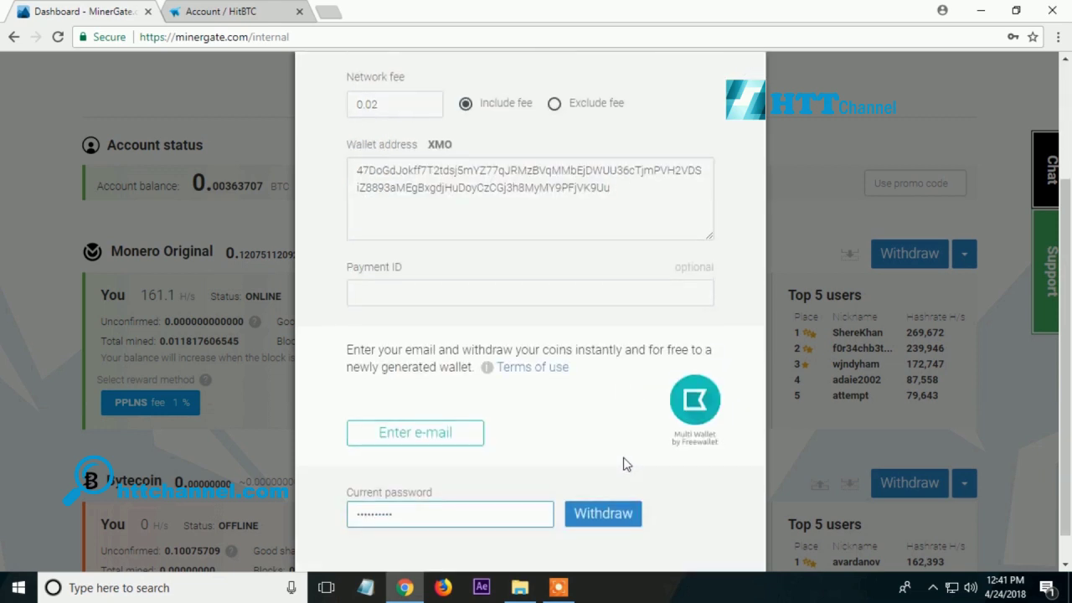
left_click(611, 489)
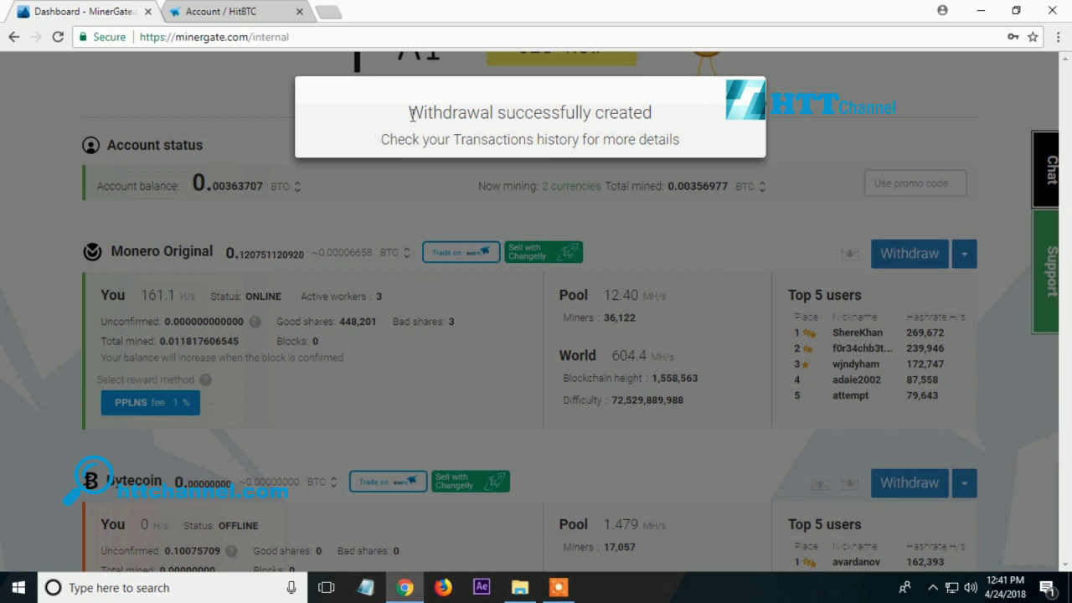
left_click_drag(410, 113, 689, 149)
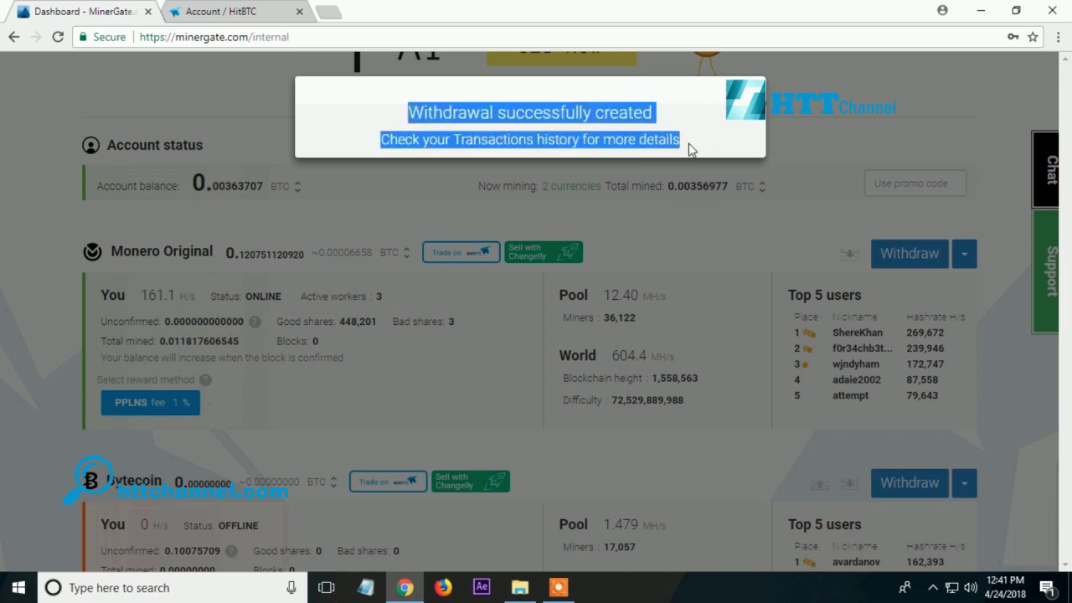
left_click(685, 127)
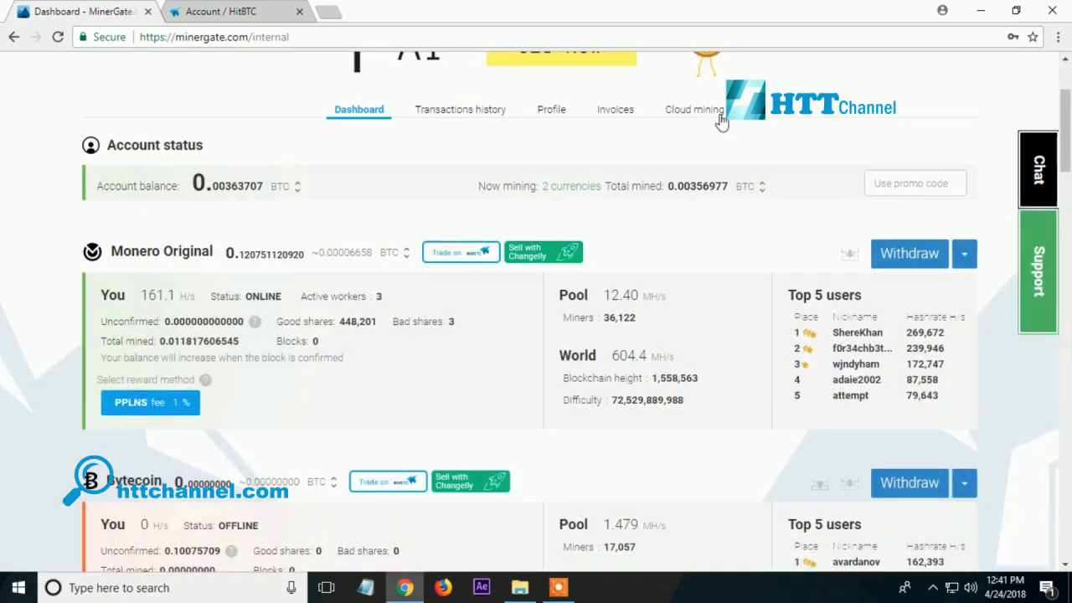
- Open the transactions history filtered to Monero Original (XMO) and check the withdrawal's status and amount
left_click(462, 114)
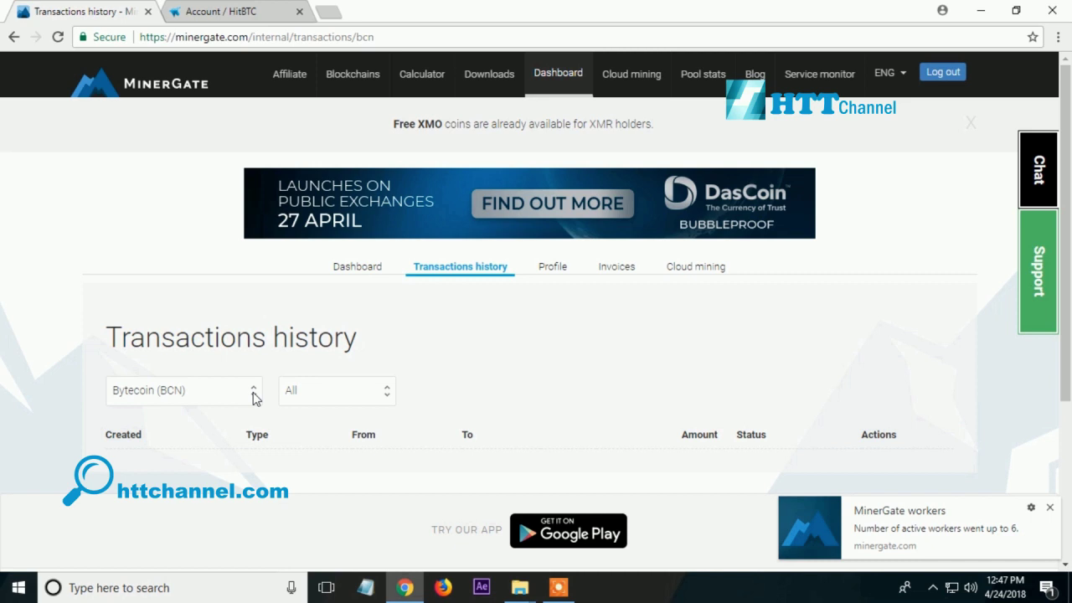
left_click(255, 398)
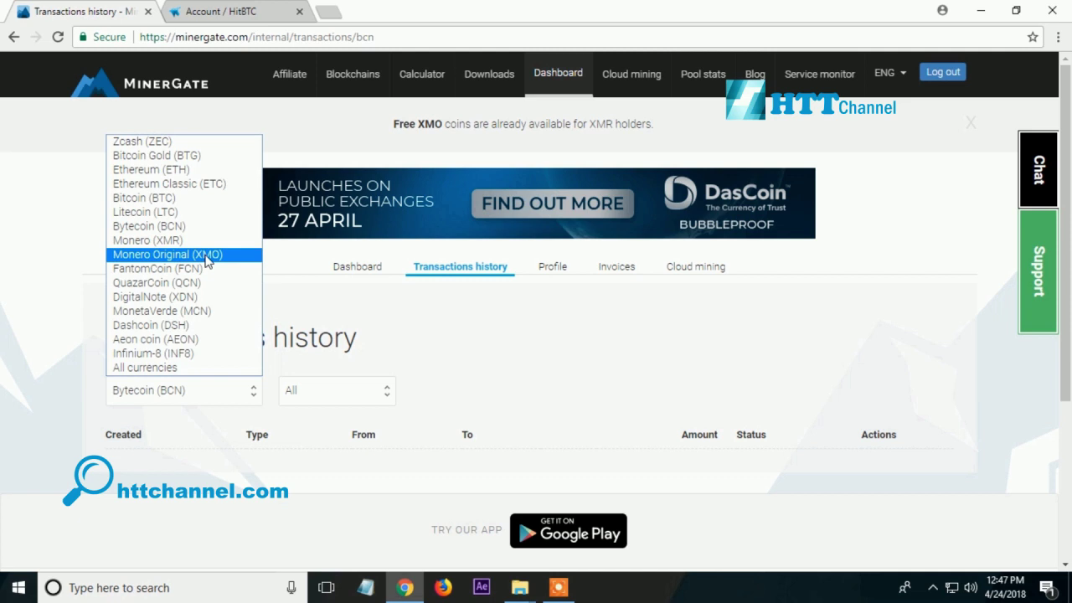
left_click(207, 255)
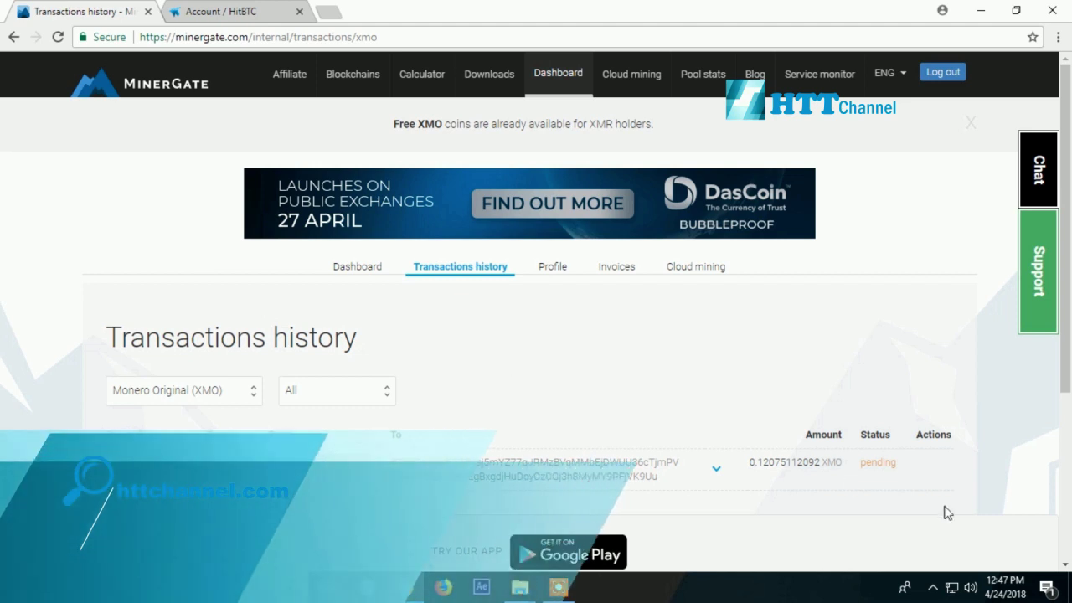
double_click(876, 462)
triple_click(790, 461)
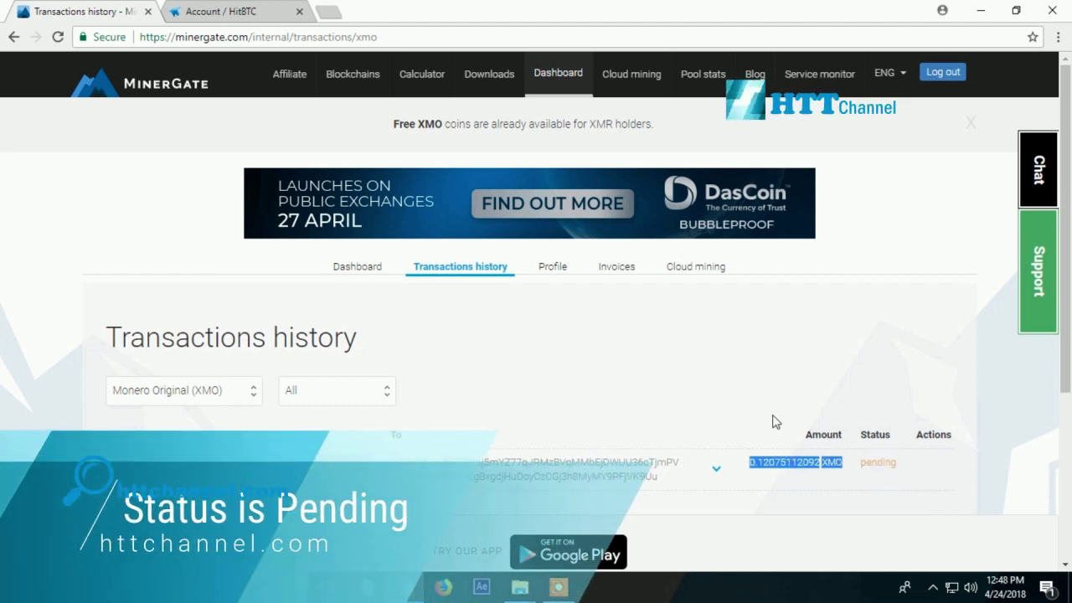
left_click(771, 425)
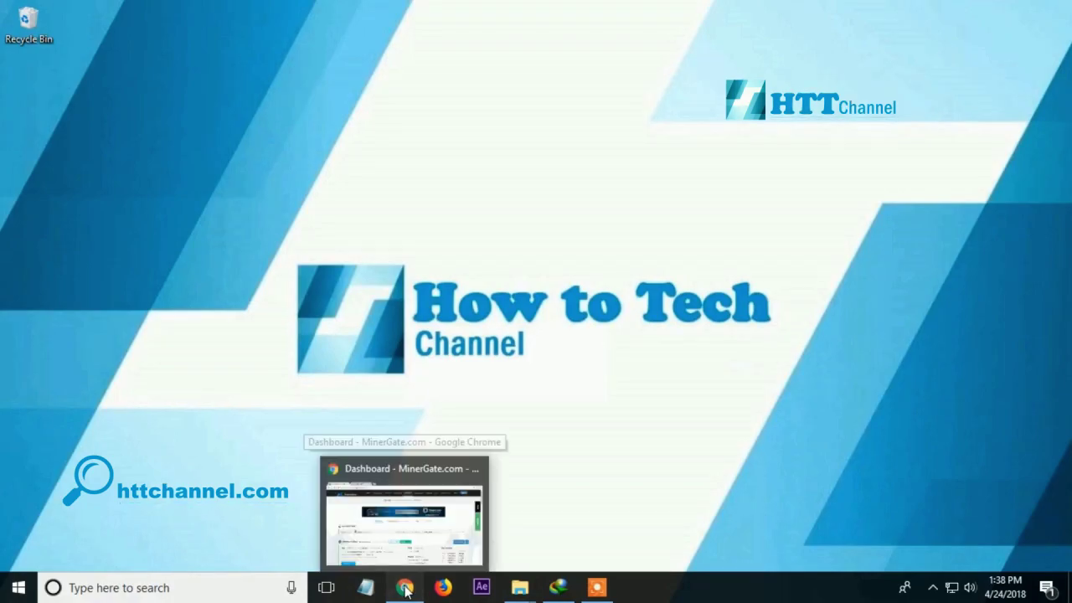
- Switch to Chrome, load minergate.com and open the account dashboard
left_click(404, 587)
left_click(141, 36)
type("minergate.com")
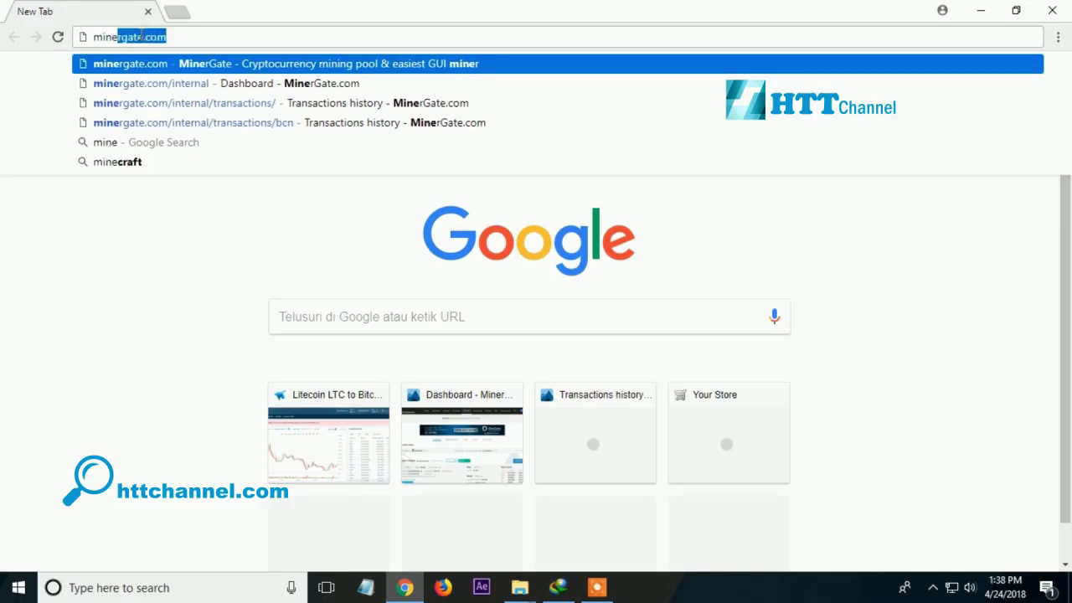
key("Return")
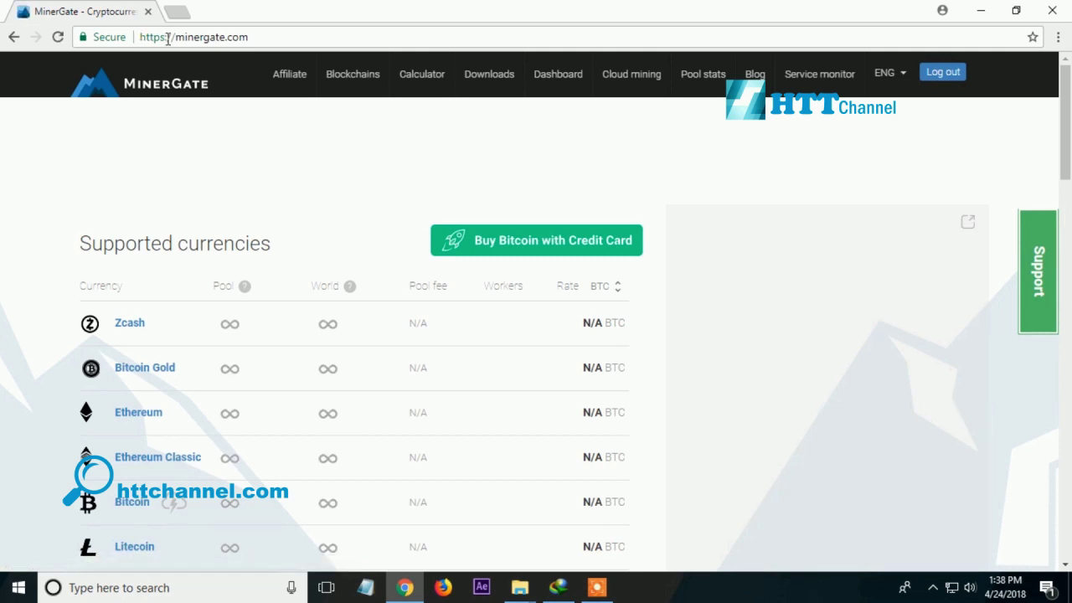
left_click(559, 79)
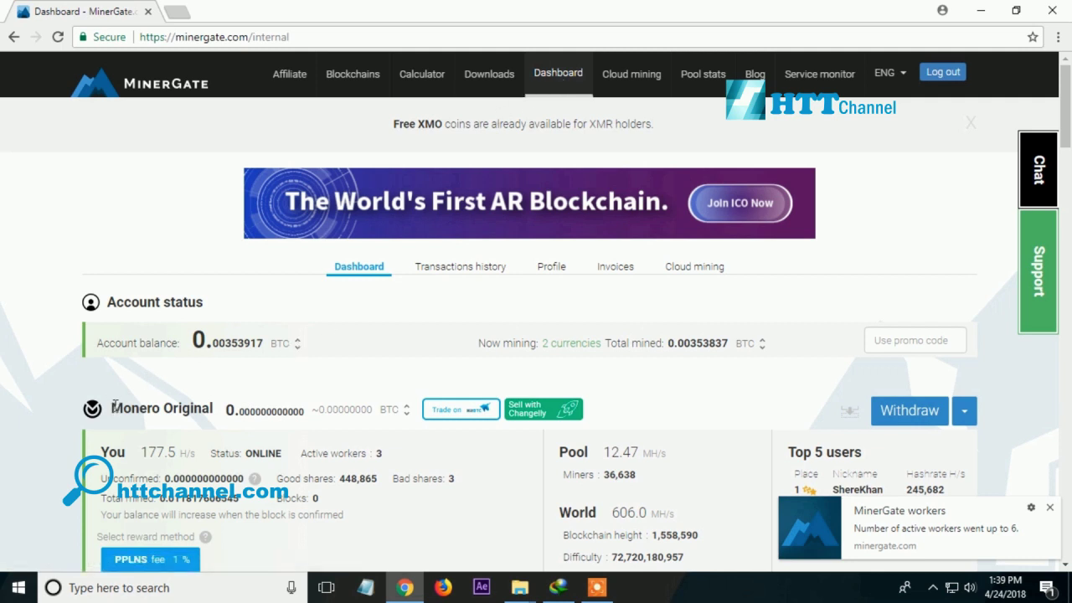
- Check the Monero Original balance and the other coin balances on the dashboard
left_click_drag(115, 406, 373, 419)
left_click(332, 406)
scroll(347, 394, "down", 3)
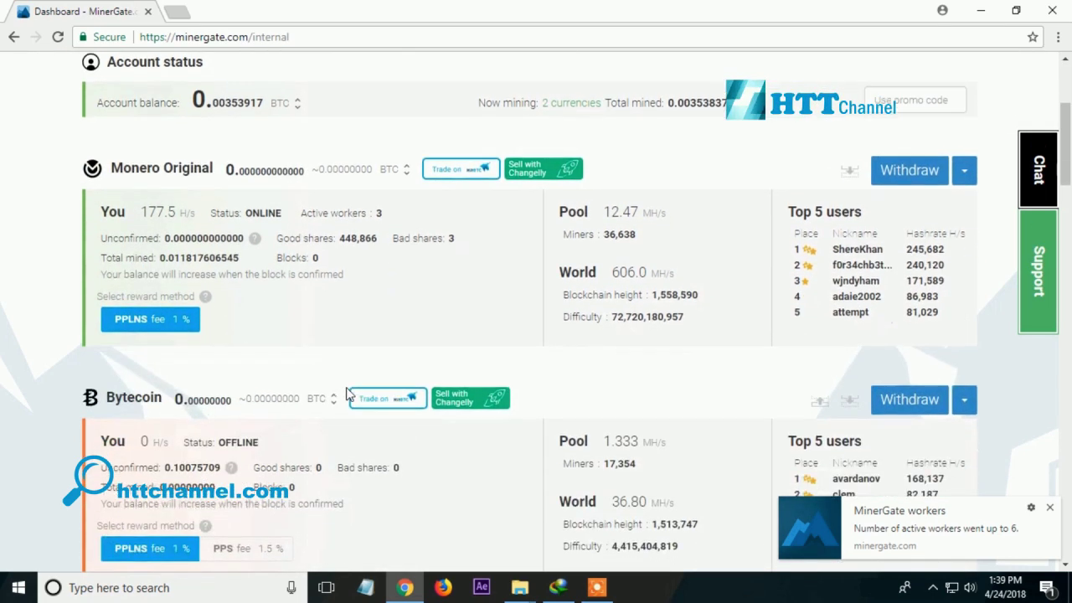
scroll(347, 394, "down", 3)
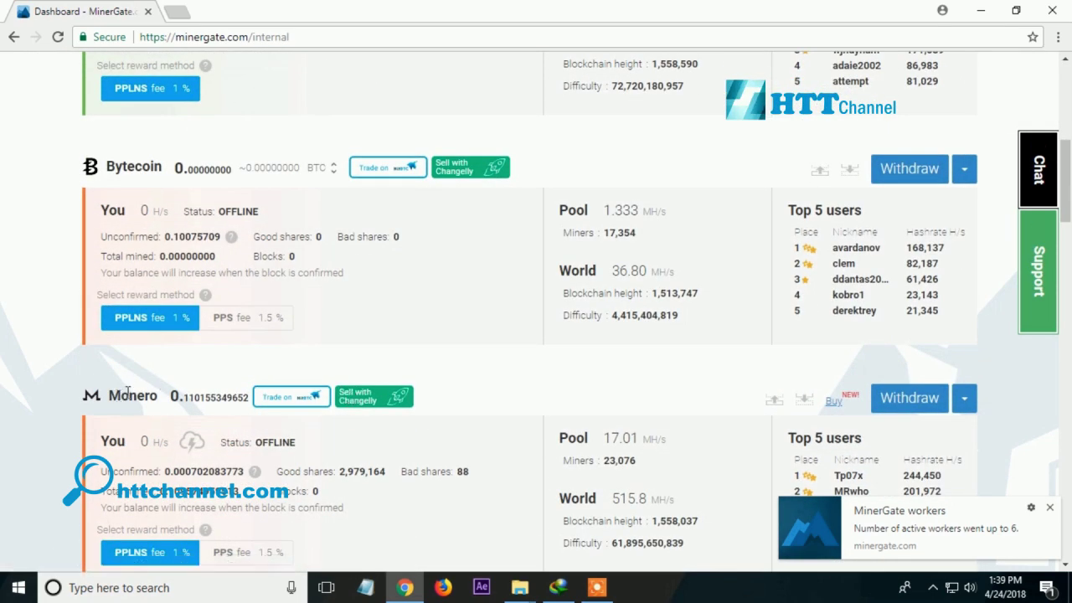
scroll(263, 376, "up", 6)
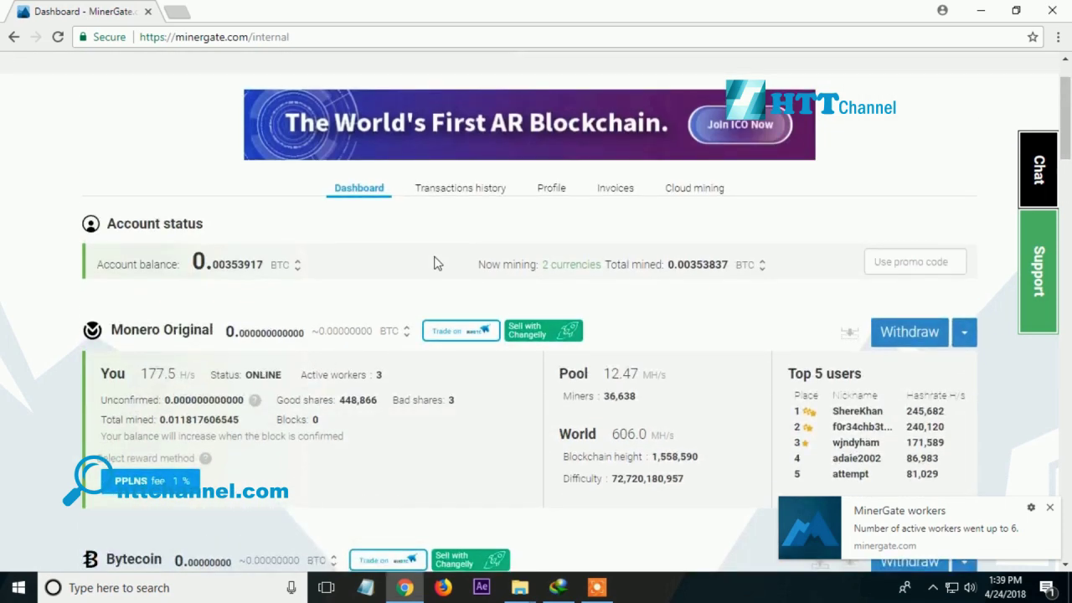
- Show the Monero Original (XMO) entries in the transactions history and check the withdrawal's creation time and status
left_click(474, 190)
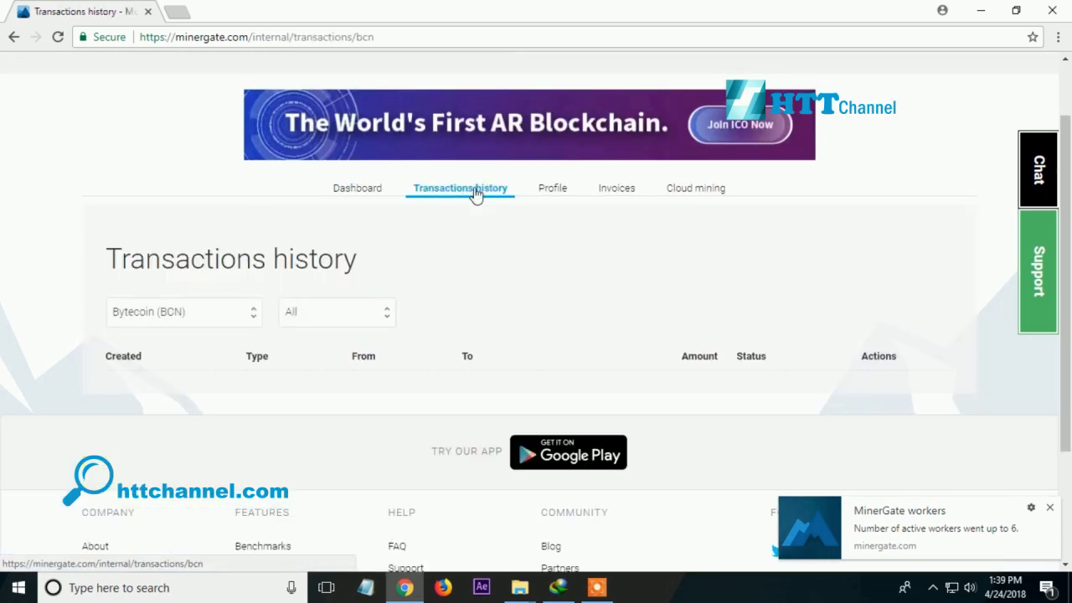
left_click(250, 319)
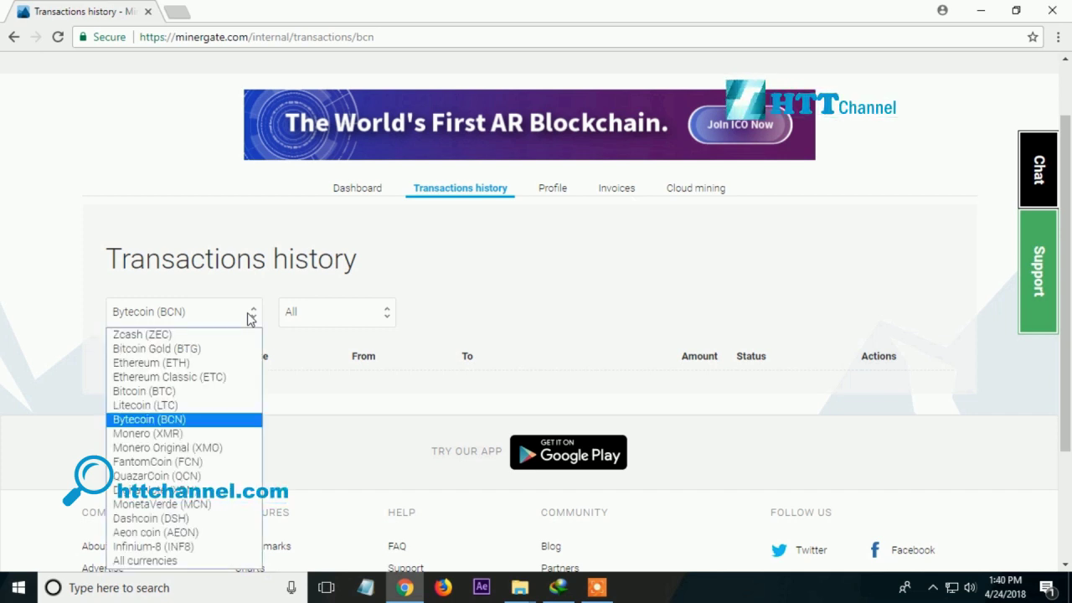
left_click(209, 448)
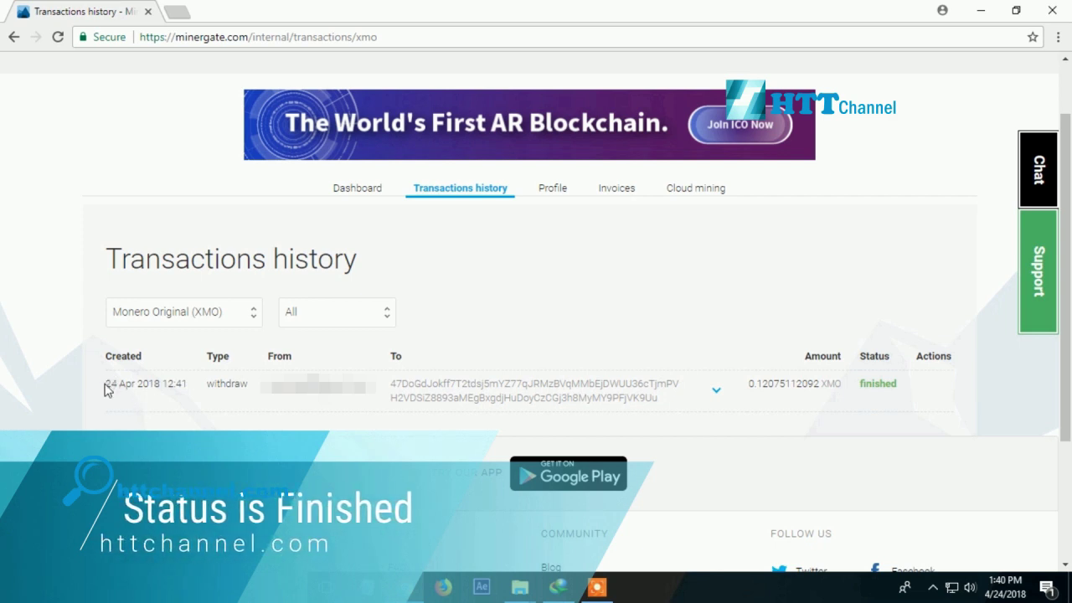
left_click_drag(105, 386, 179, 381)
left_click(181, 392)
left_click_drag(105, 383, 189, 382)
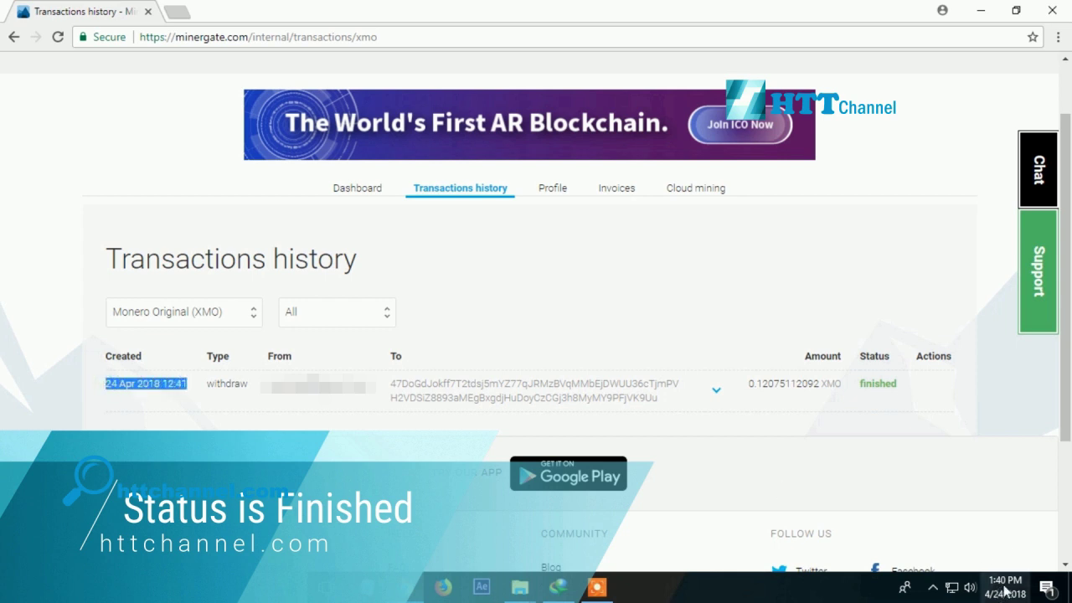
mouse_move(1010, 591)
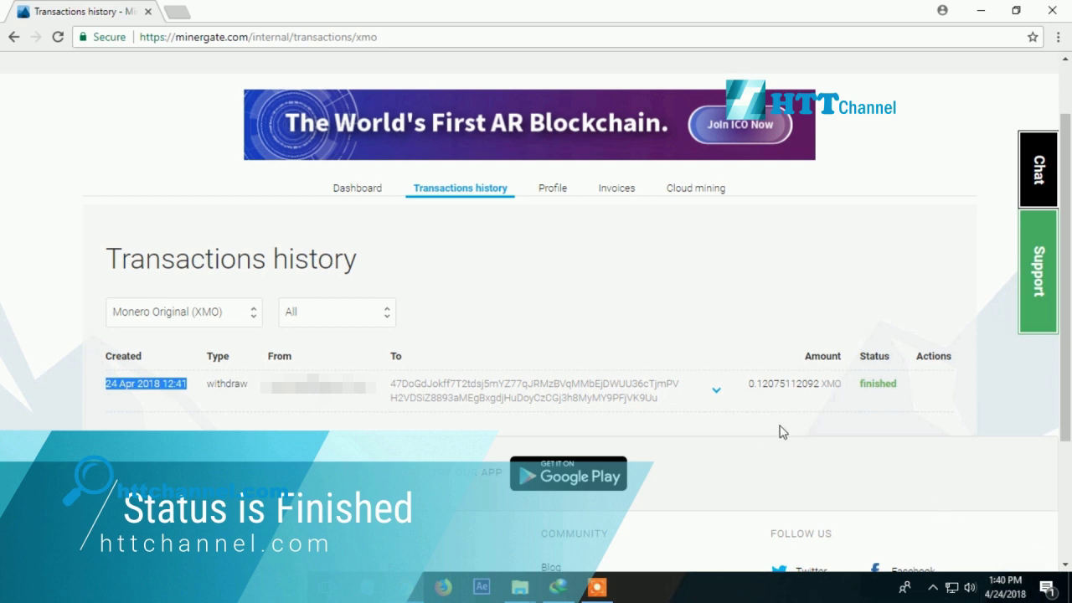
left_click_drag(862, 384, 900, 389)
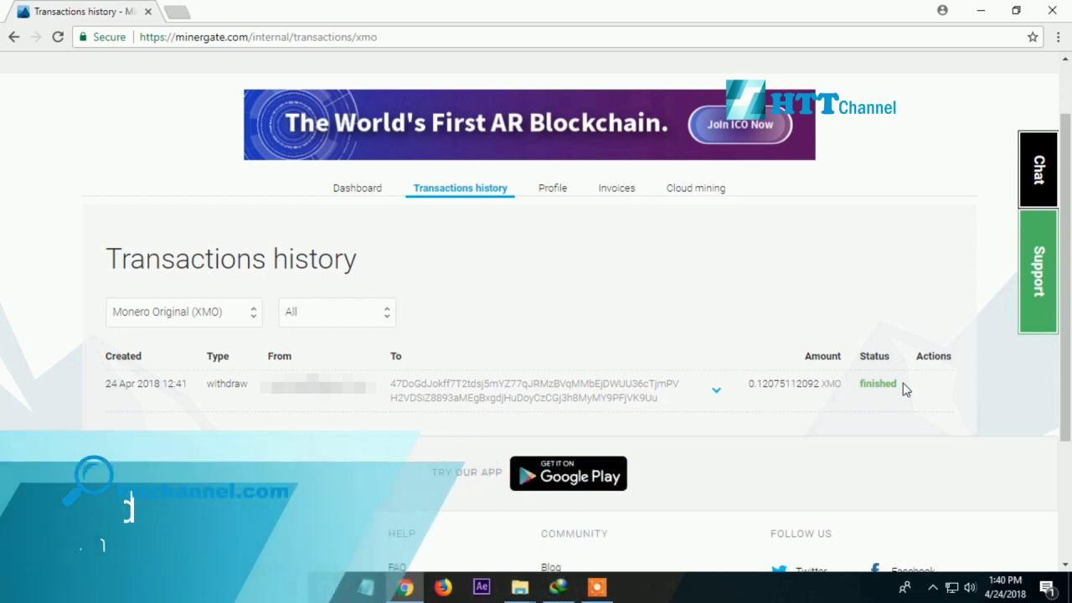
- Load hitbtc.com in a new browser tab and open the Account page with the coin balances
left_click(177, 13)
type("hit")
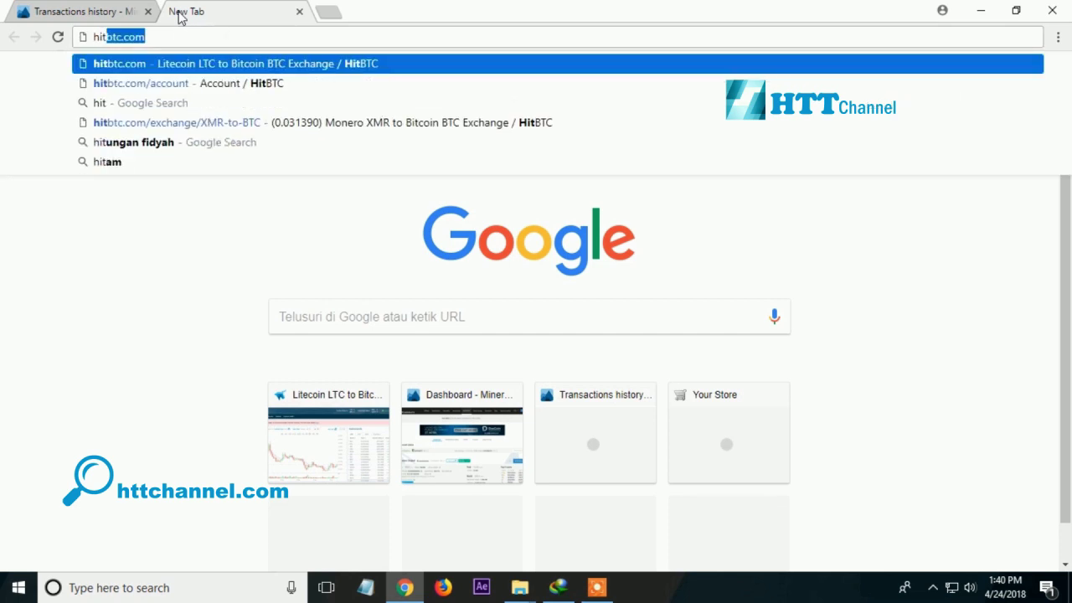
type("btc.com")
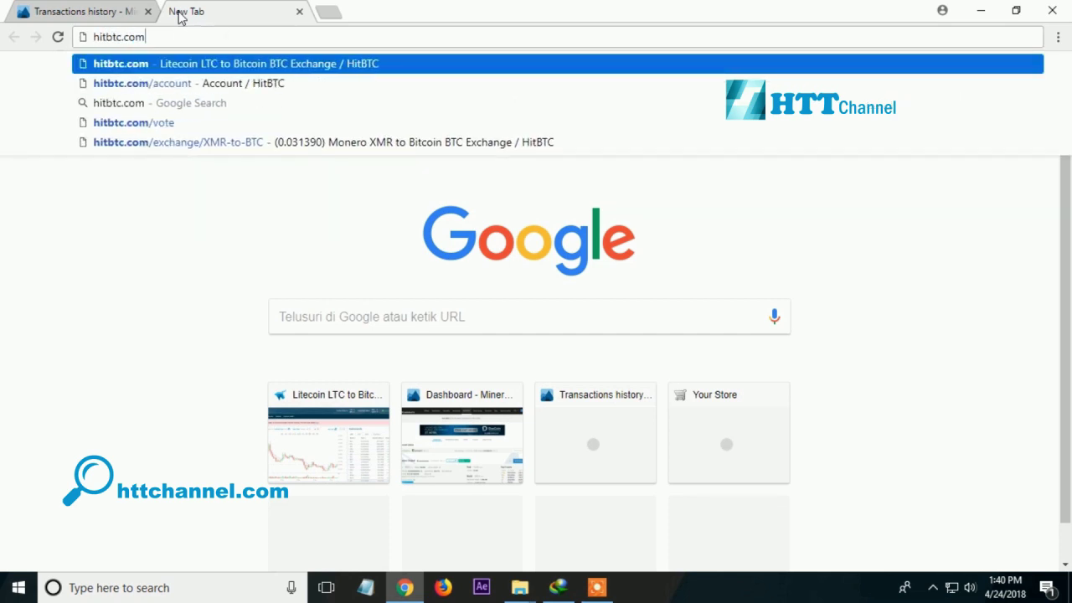
key("Return")
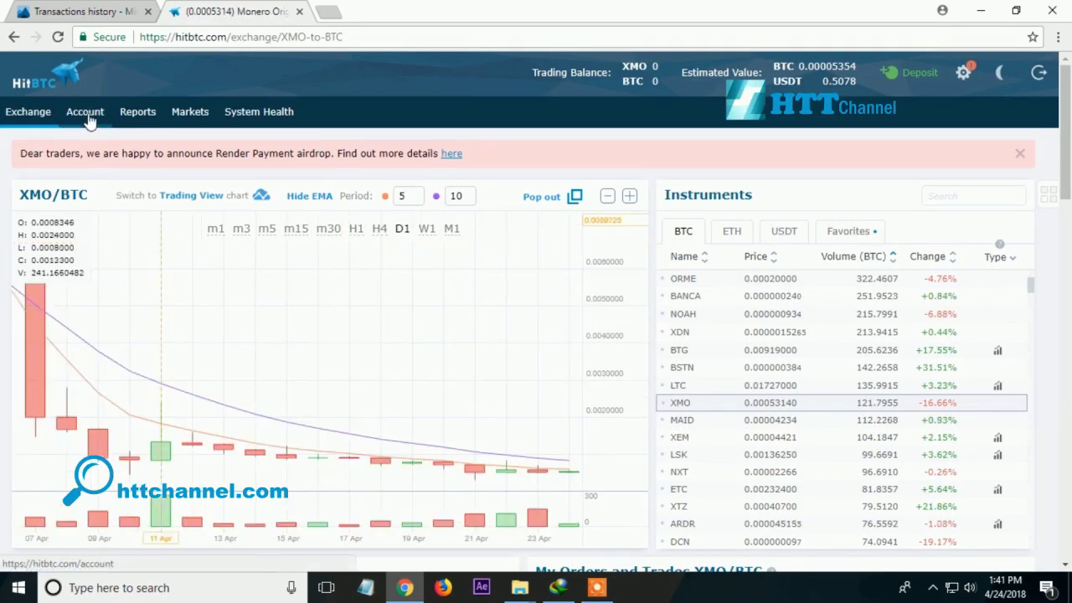
left_click(87, 117)
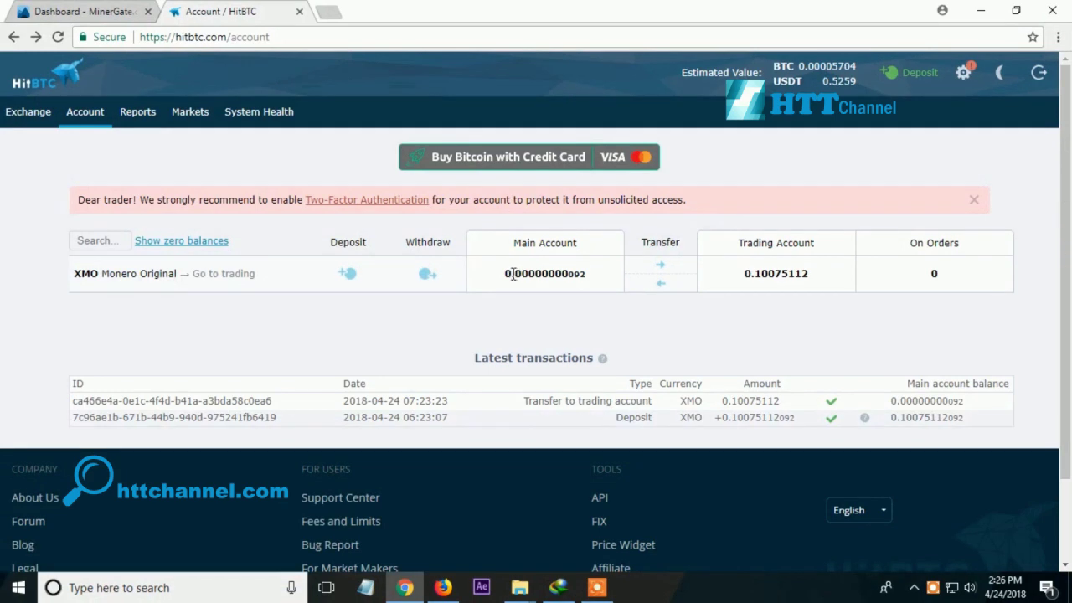
- Check the Monero Original (XMO) balances in the Main Account and Trading Account columns
left_click_drag(506, 276, 591, 287)
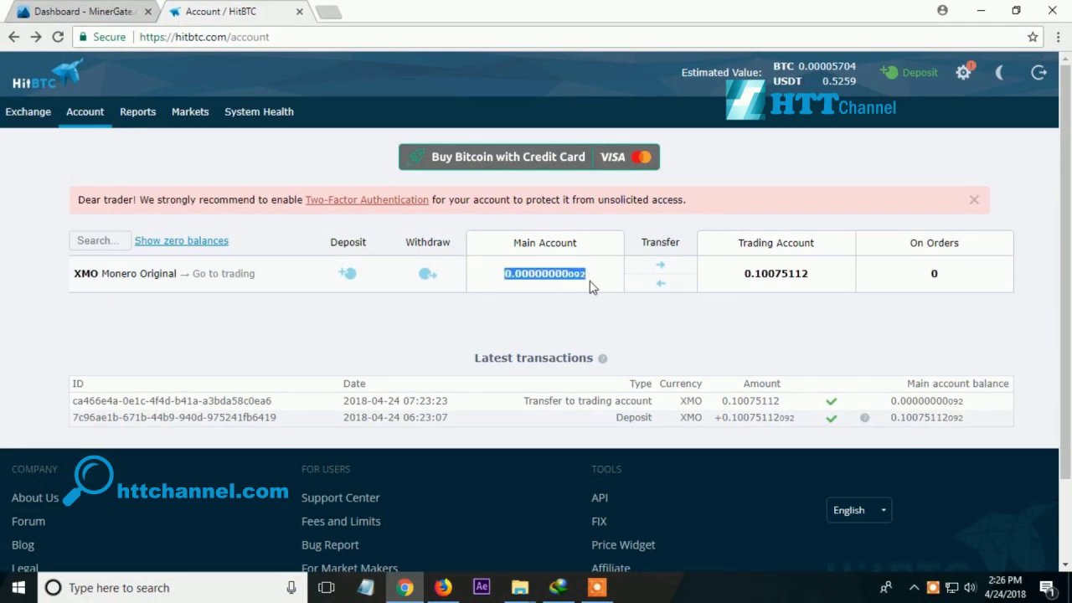
left_click(741, 276)
double_click(741, 274)
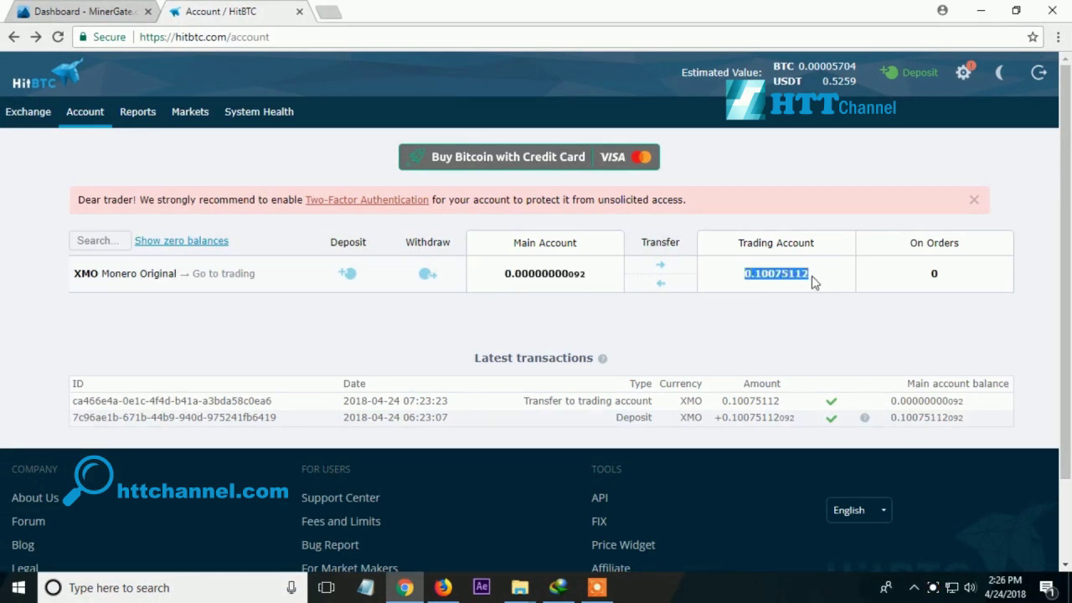
left_click(806, 274)
triple_click(737, 242)
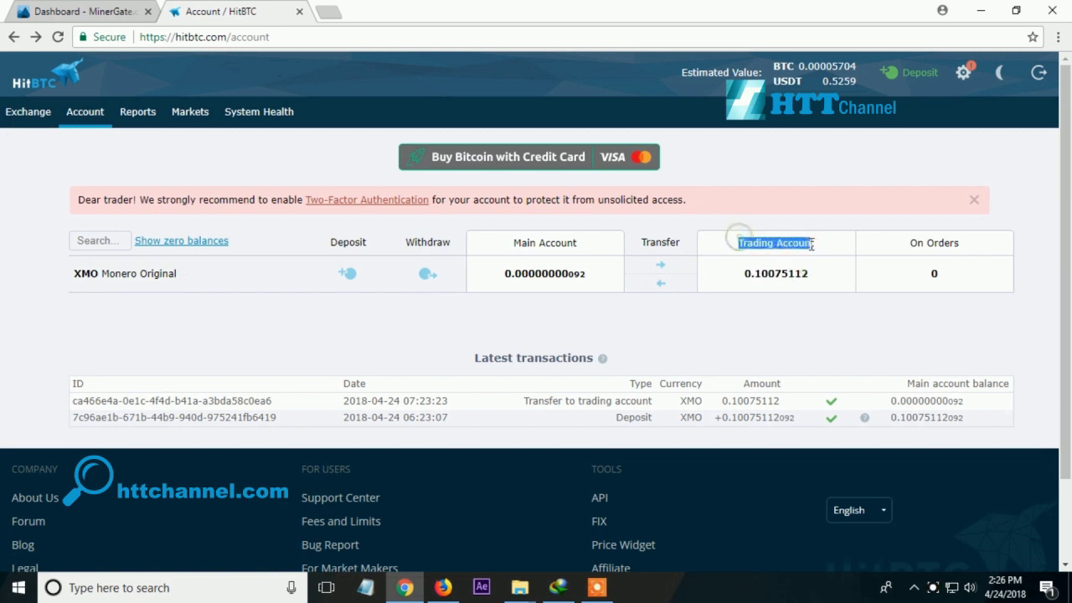
left_click(749, 269)
left_click_drag(749, 269, 821, 282)
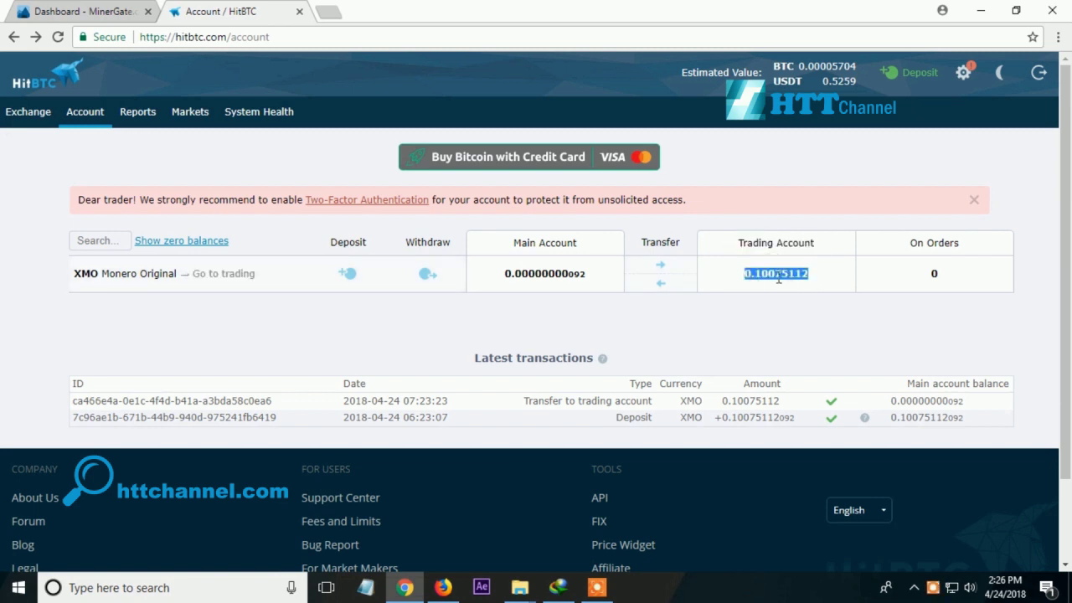
left_click(822, 282)
left_click_drag(513, 243, 576, 243)
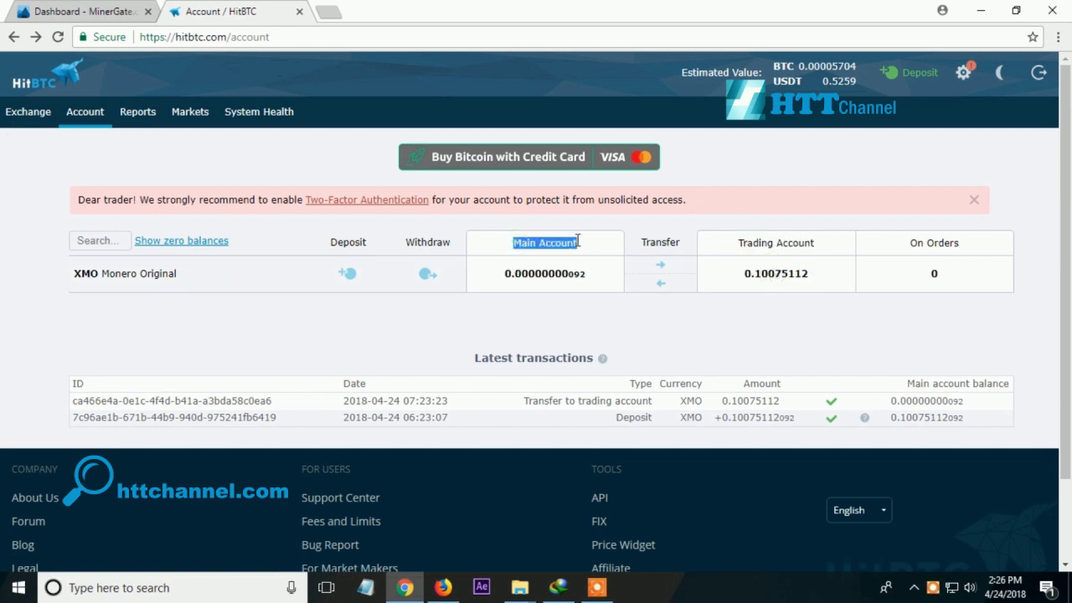
left_click(509, 272)
double_click(503, 272)
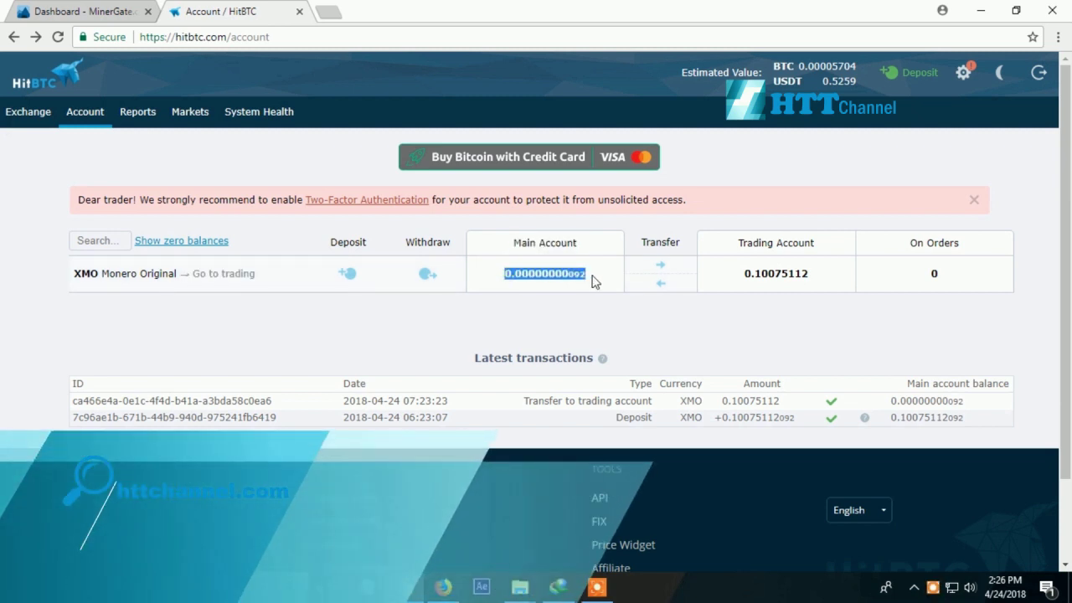
left_click(577, 279)
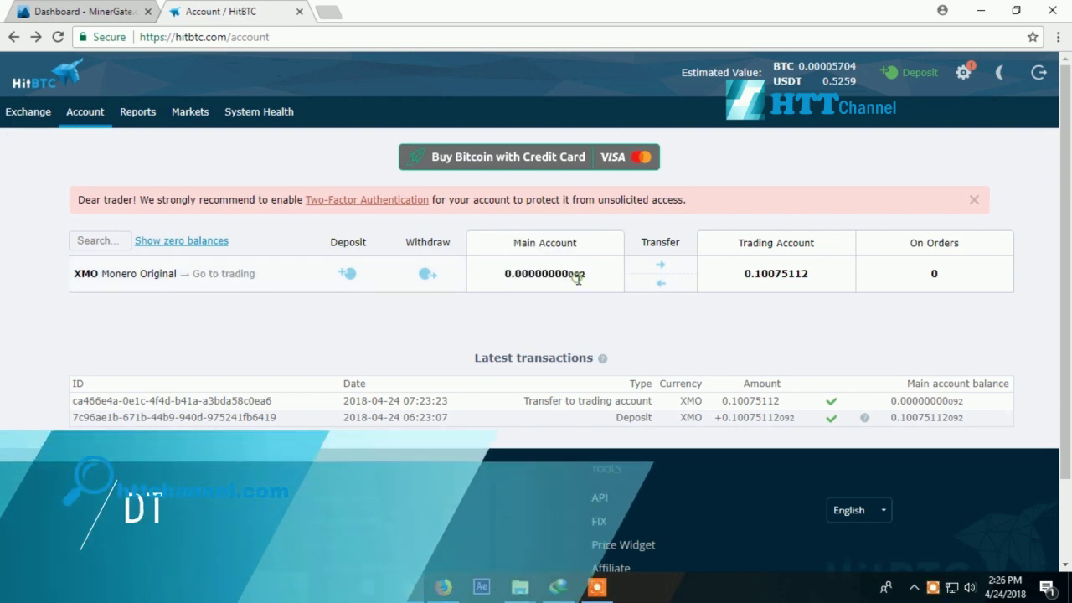
- Open the XMO/USDT trading page from the Monero Original row and switch the Sell XMO form to a market order
left_click(234, 275)
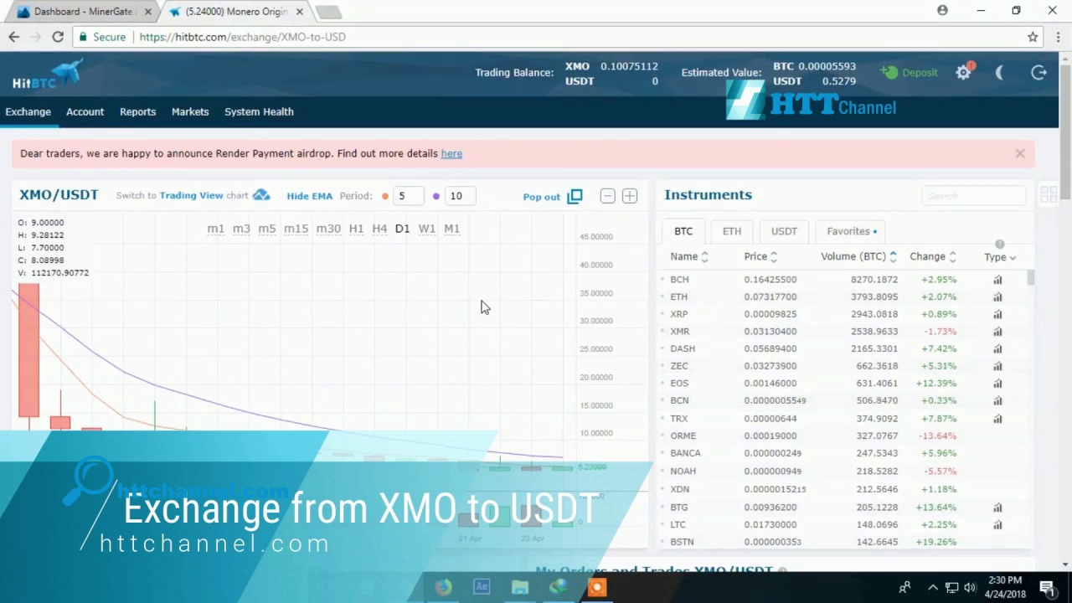
scroll(481, 304, "down", 2)
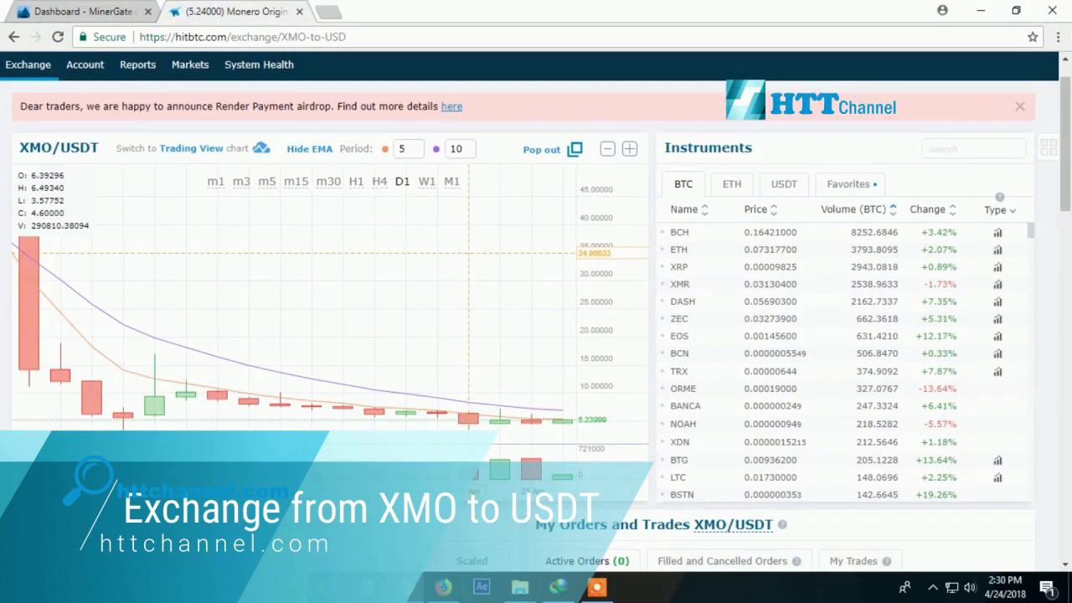
scroll(536, 310, "down", 3)
scroll(536, 310, "down", 3)
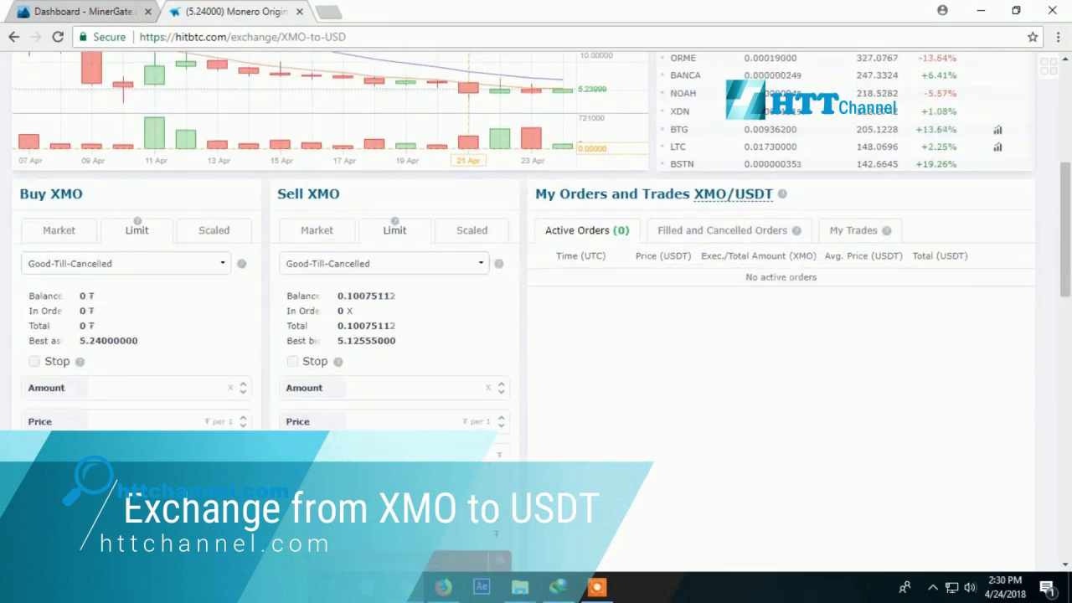
scroll(483, 306, "down", 1)
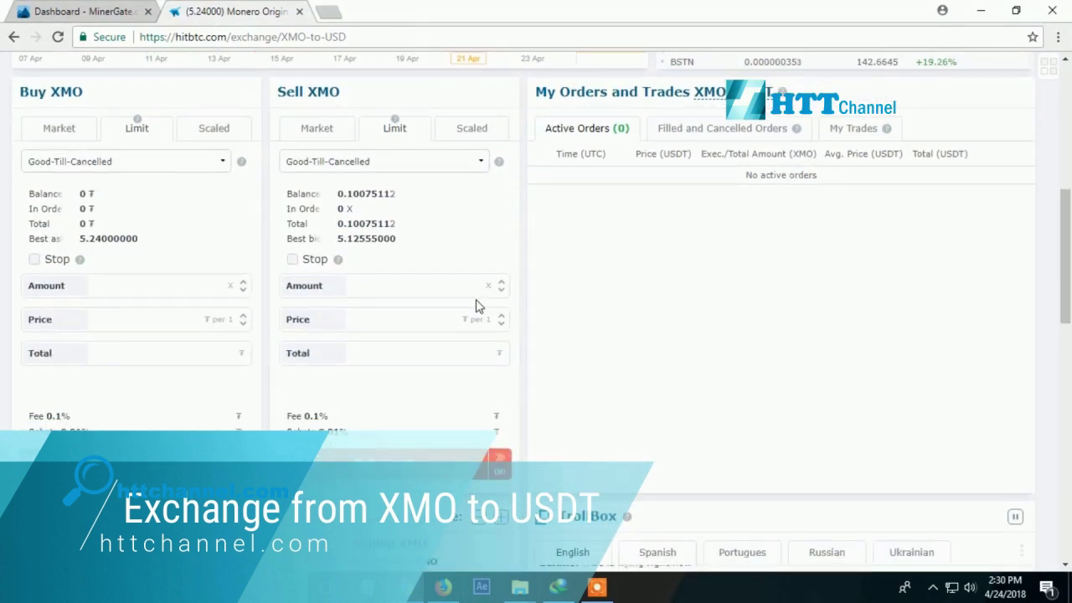
left_click(325, 133)
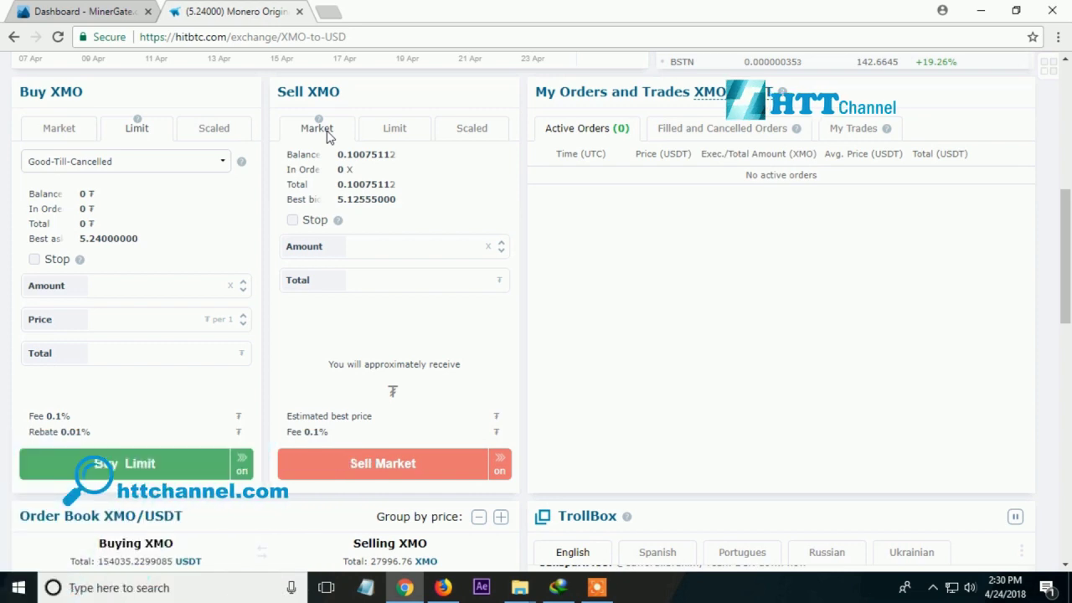
- Try to sell an amount of 0.11 XMO for USDT with a market order
left_click(501, 245)
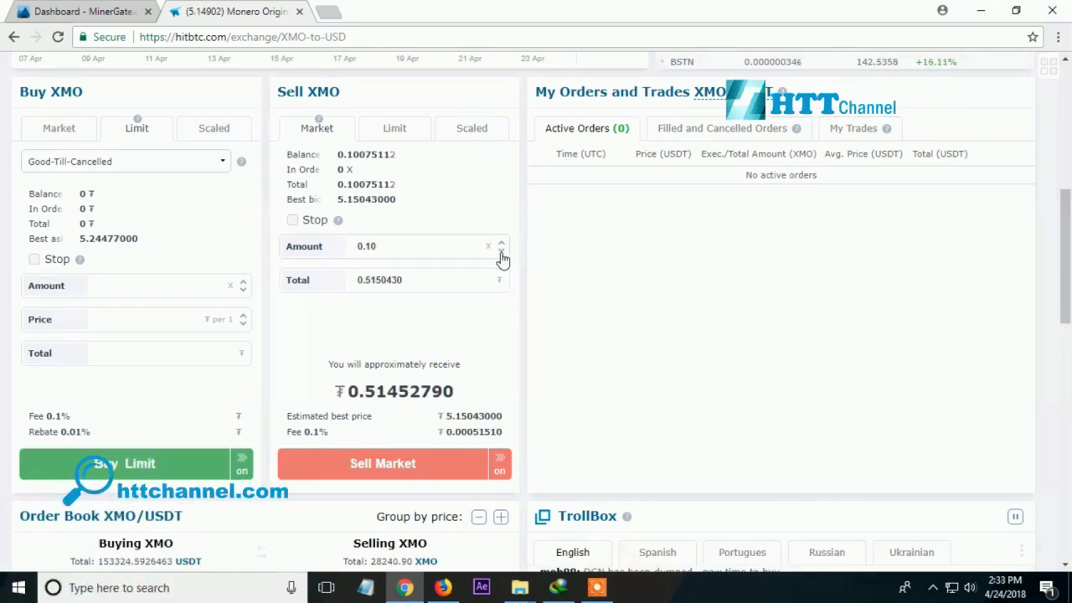
left_click(502, 251)
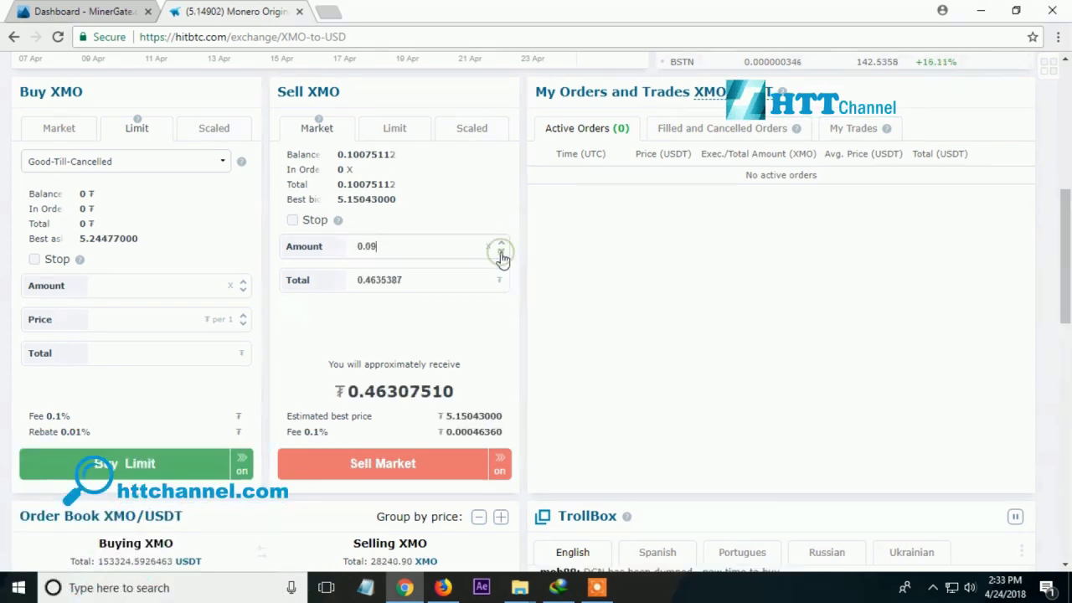
left_click(502, 242)
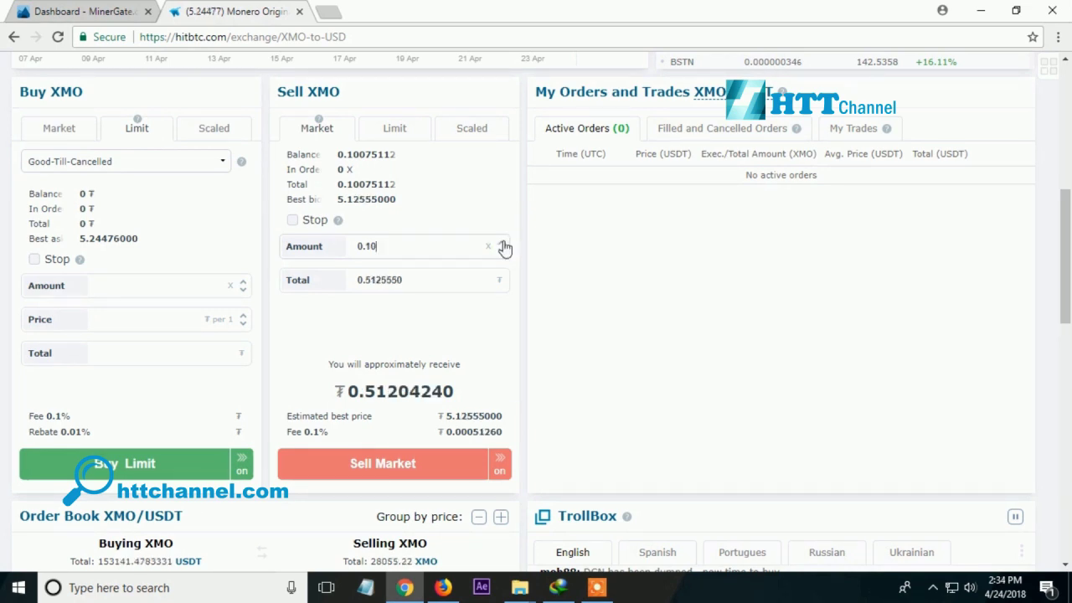
left_click(500, 250)
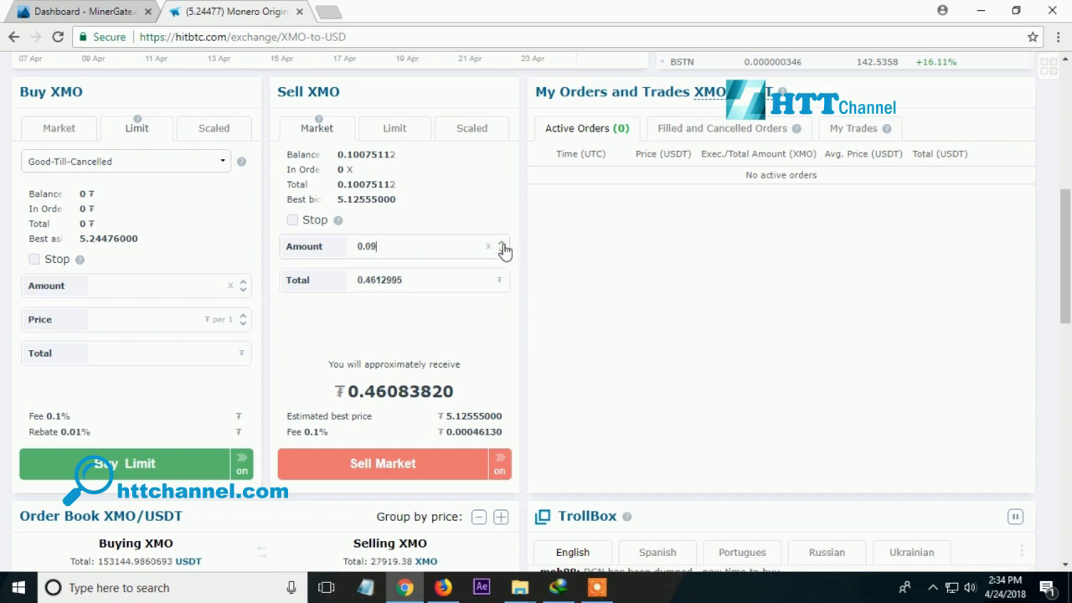
left_click(504, 242)
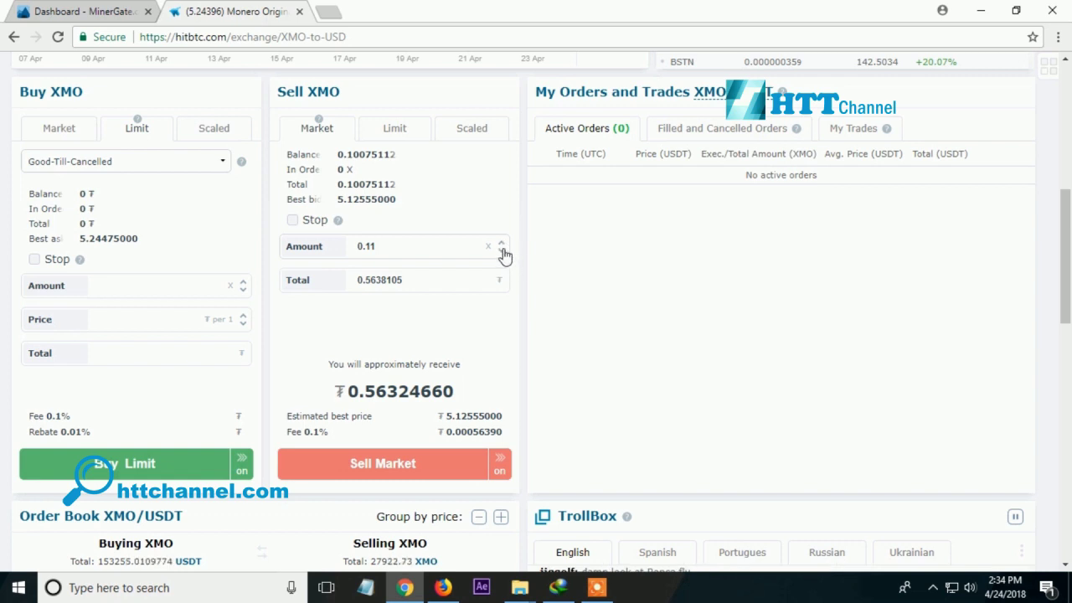
left_click(426, 475)
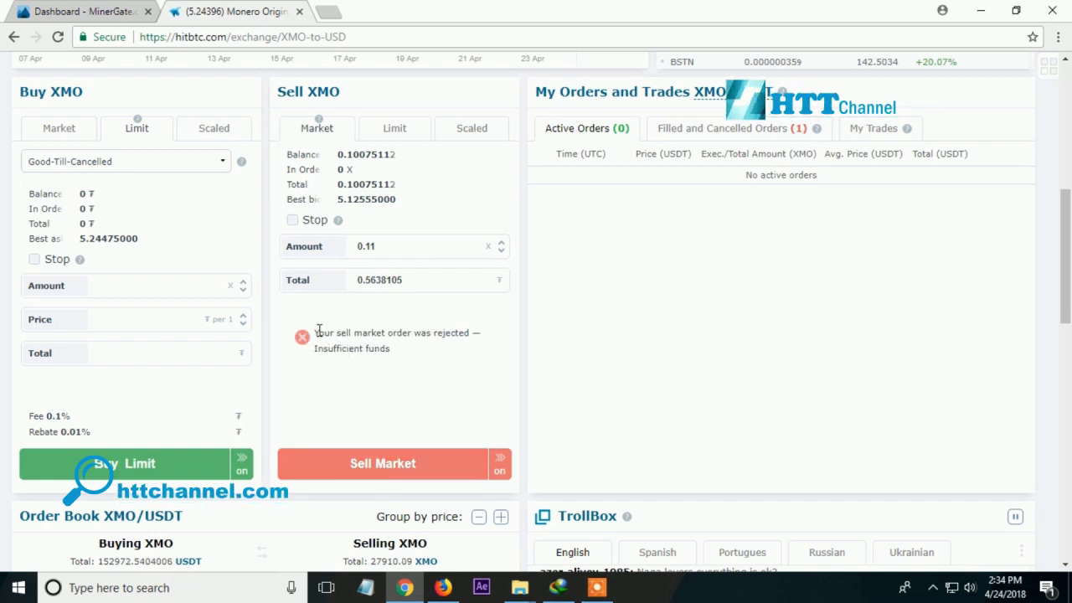
- Set the sell amount to 0.10 XMO and place the market sell order for USDT
left_click(501, 251)
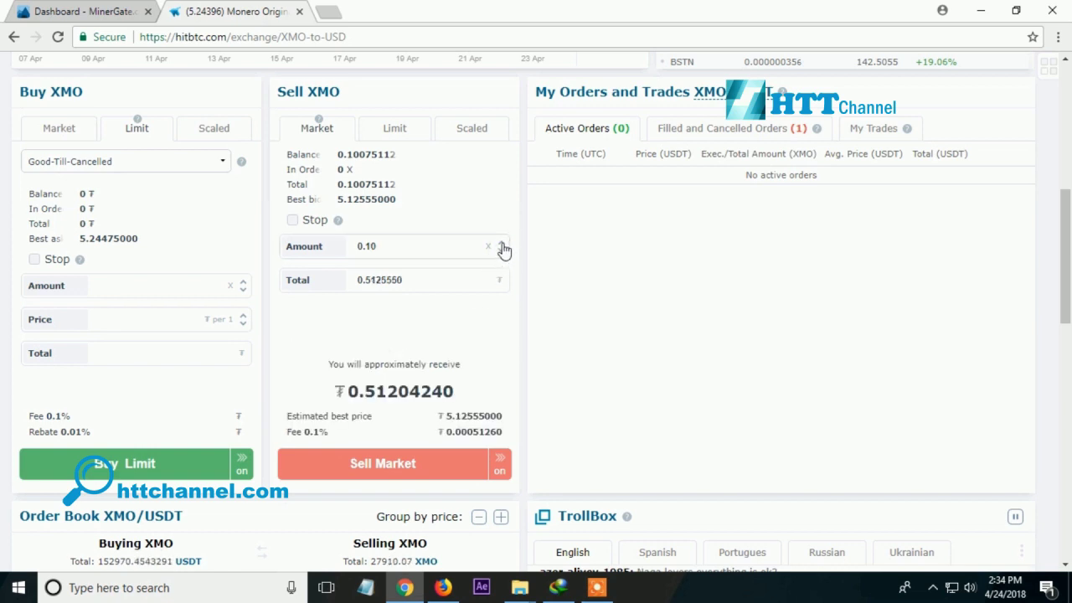
left_click(500, 243)
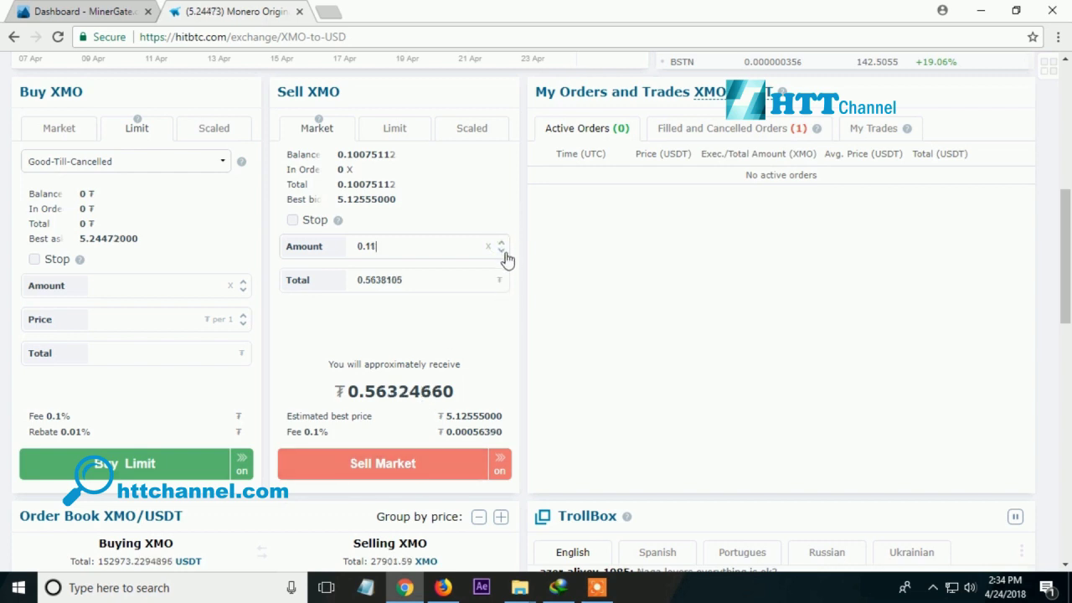
left_click(501, 242)
left_click(501, 251)
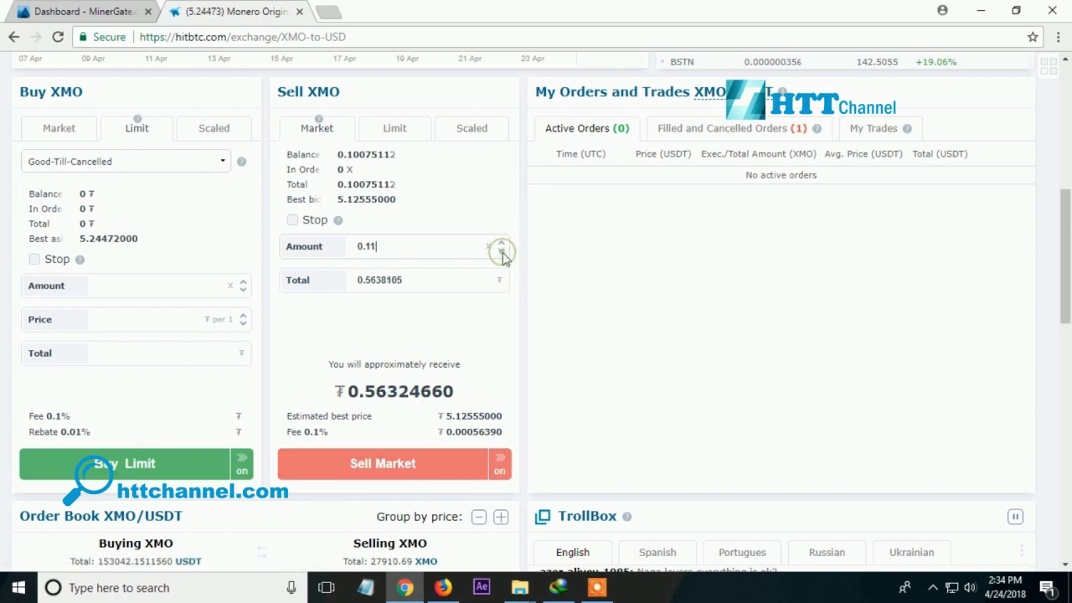
left_click(501, 251)
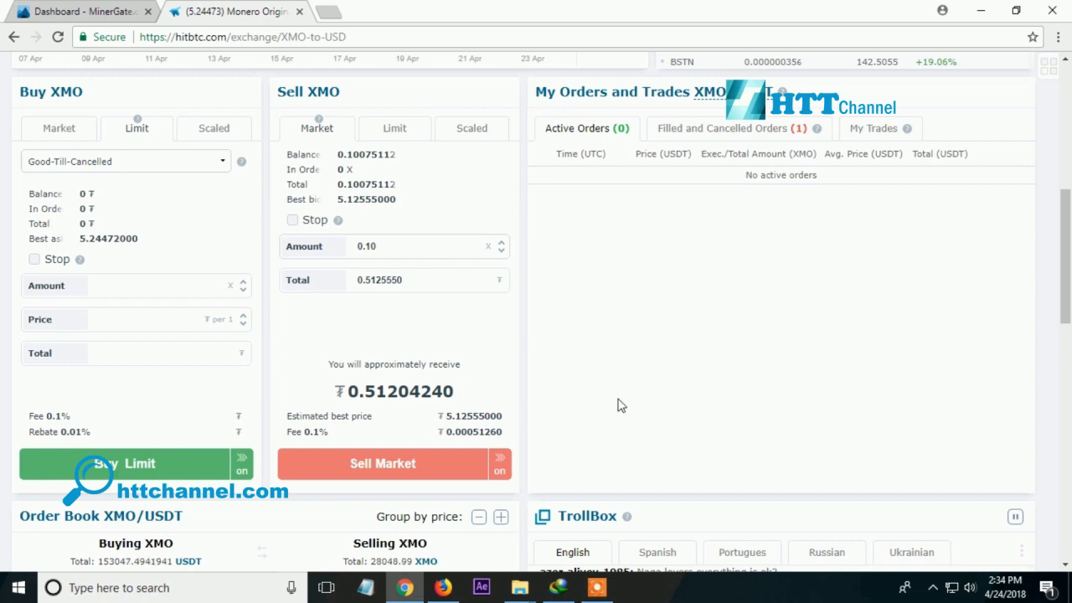
left_click(429, 473)
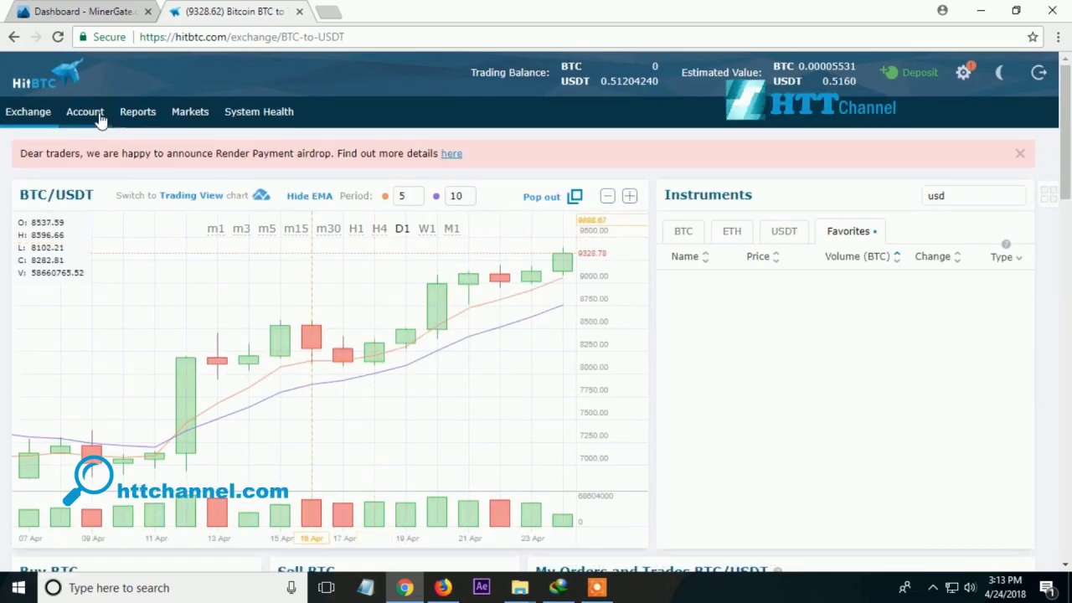
- Open the Account page and transfer 0.5120424 USDT Tether from the trading account to the main account
left_click(99, 115)
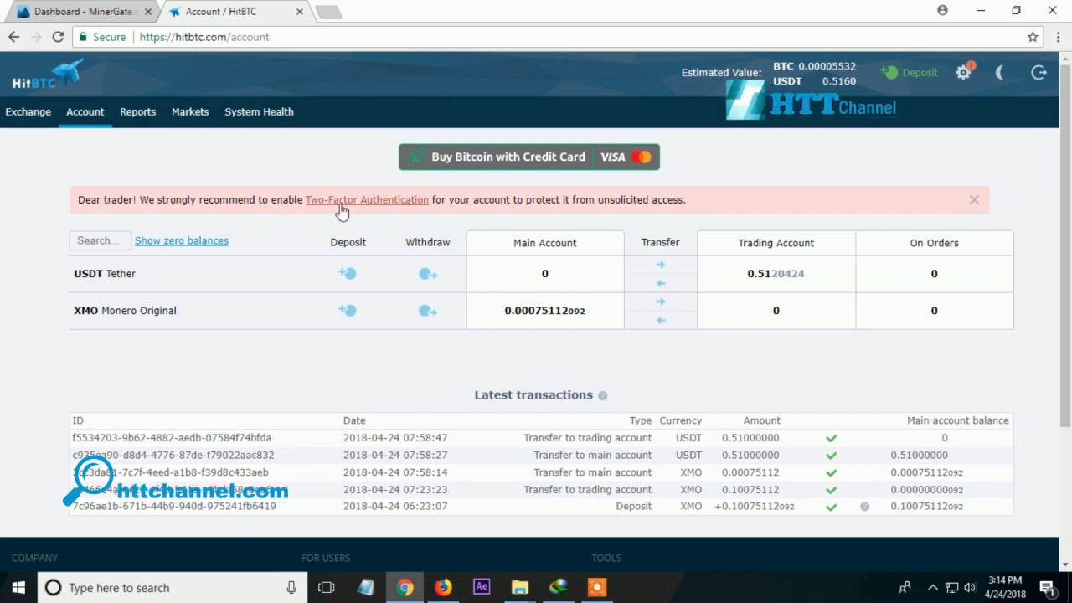
left_click(665, 290)
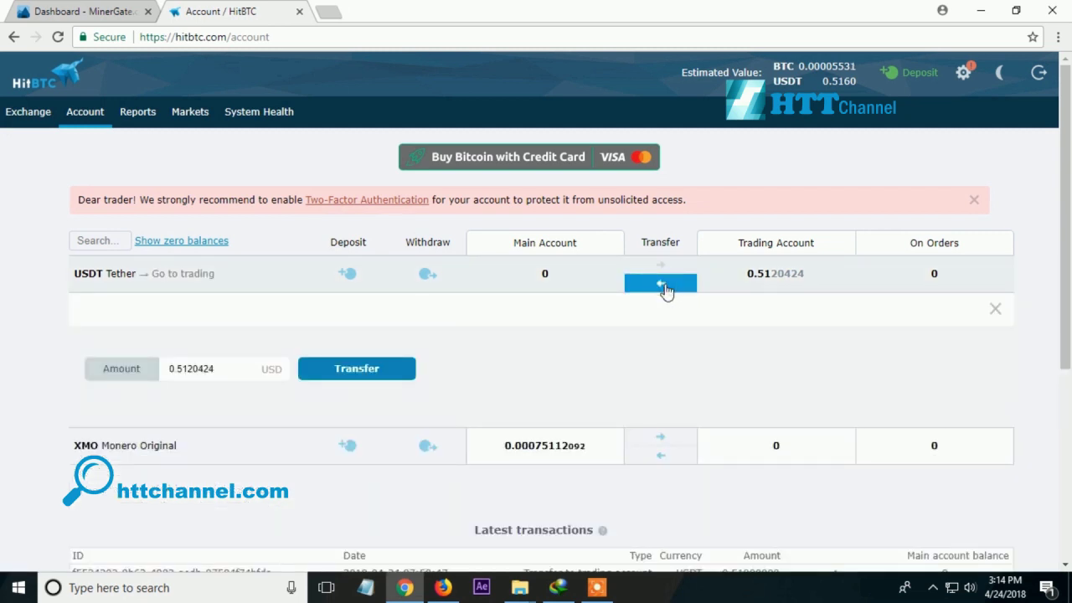
left_click(370, 373)
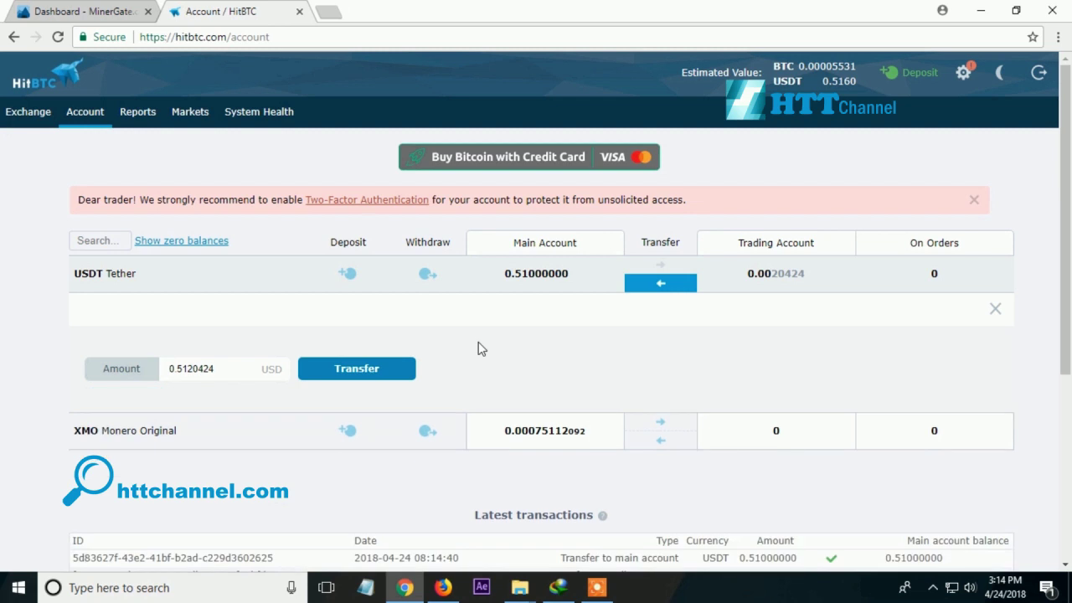
scroll(531, 361, "down", 1)
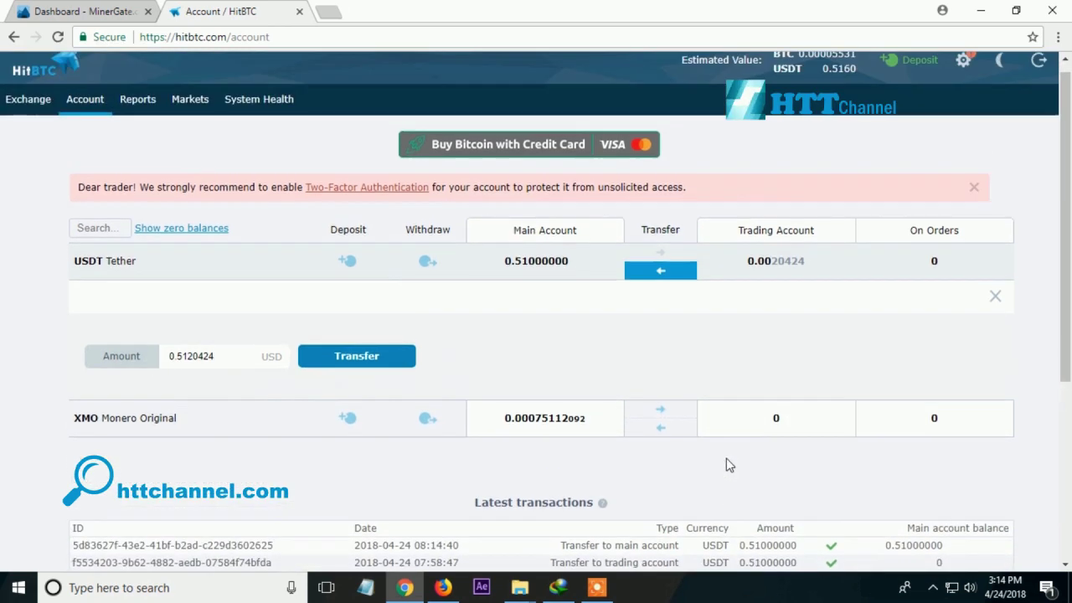
scroll(726, 465, "up", 1)
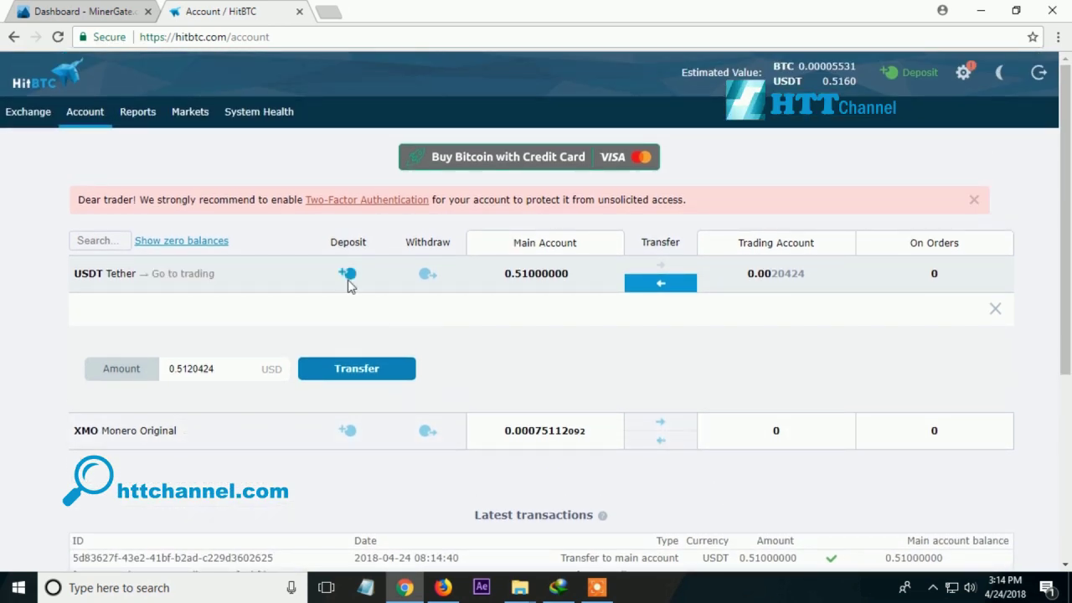
- Try to withdraw USDT Tether from the main account, and close the withdrawal section
left_click(425, 278)
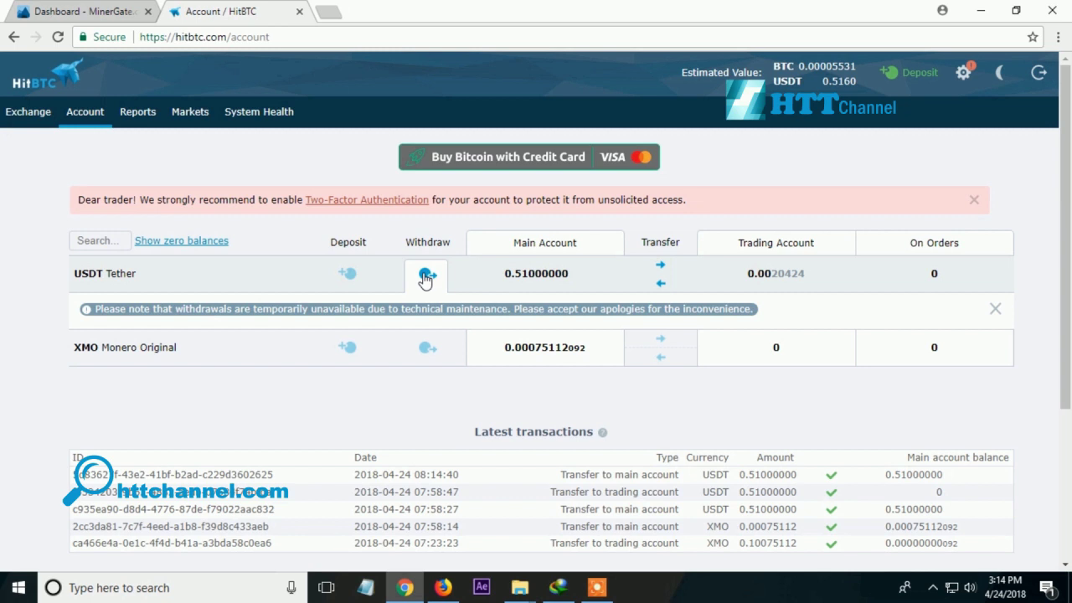
left_click(995, 309)
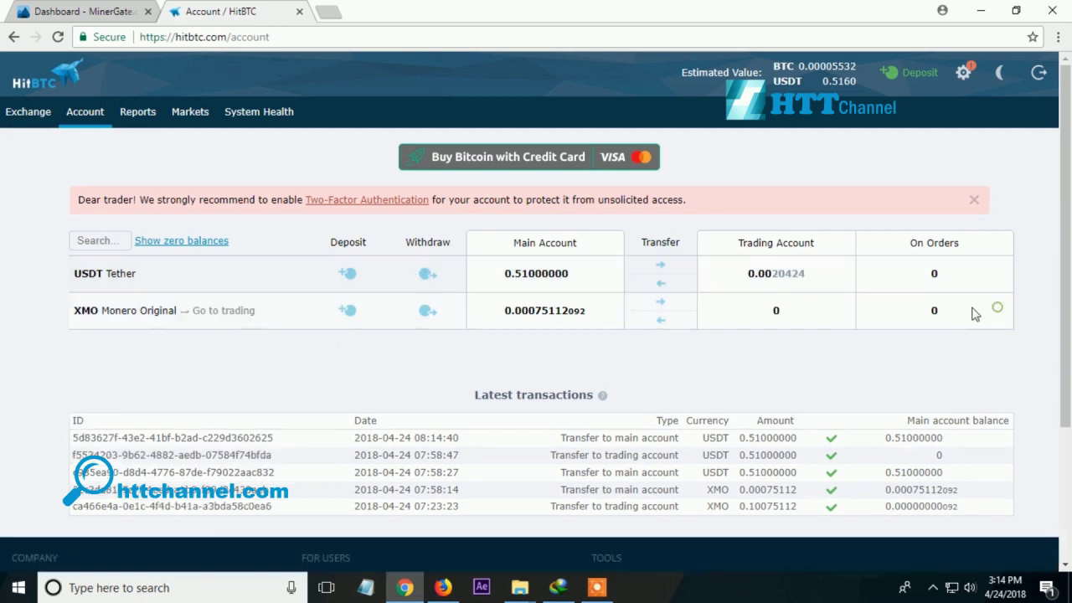
left_click(428, 349)
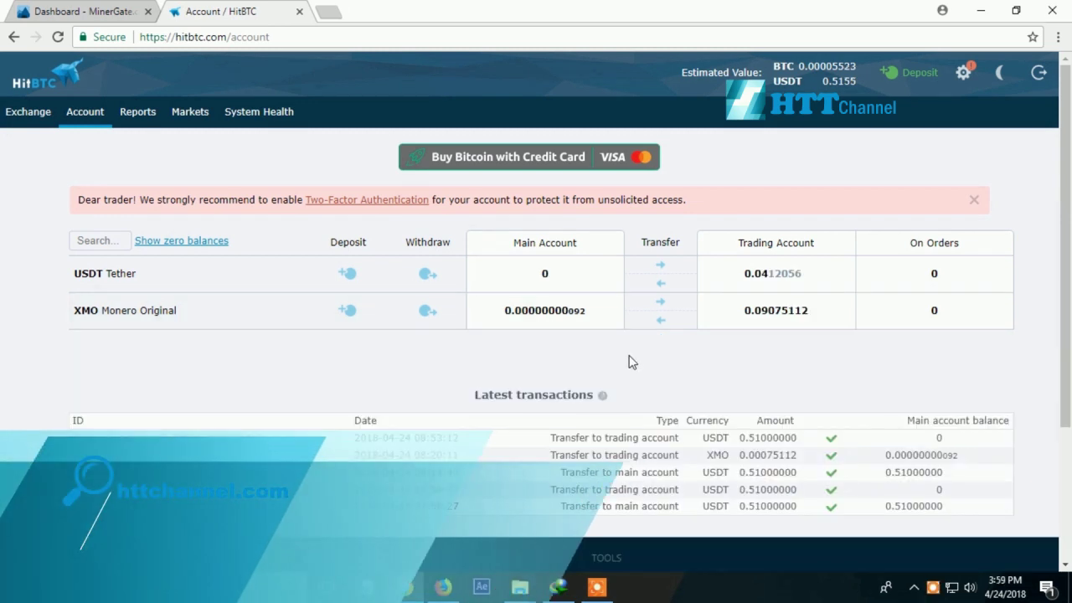
- Open trading for Monero Original from the account balances and search the BTC instruments for "xmo"
mouse_move(310, 304)
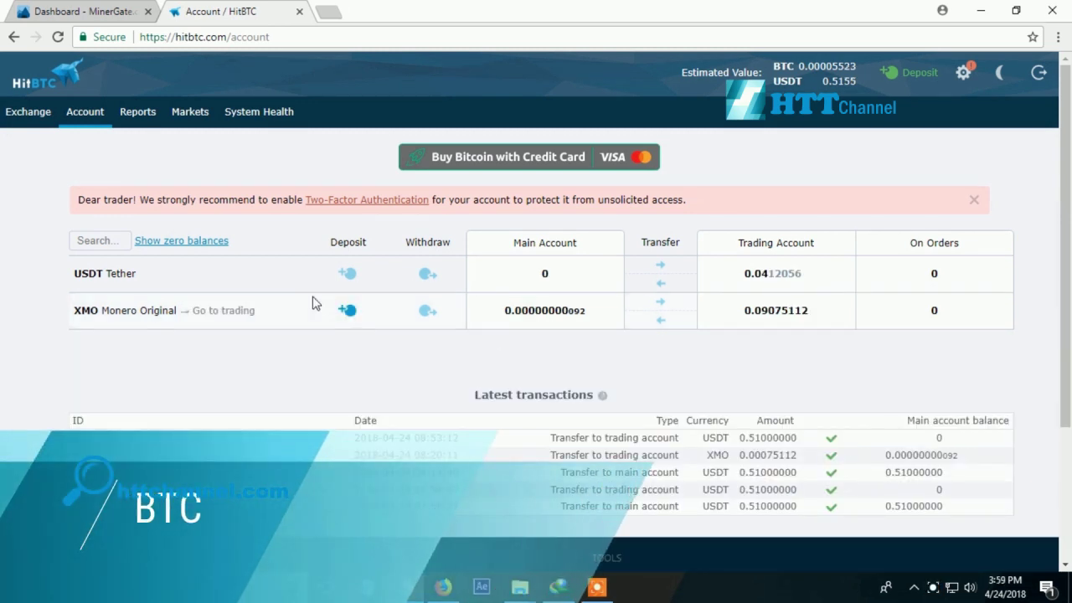
left_click(235, 313)
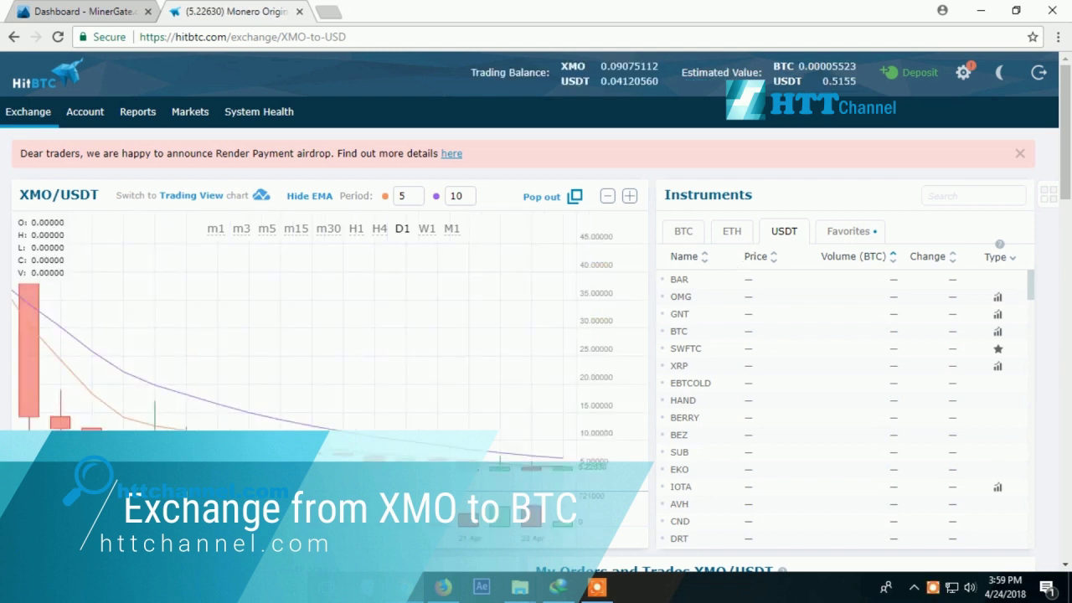
left_click(696, 241)
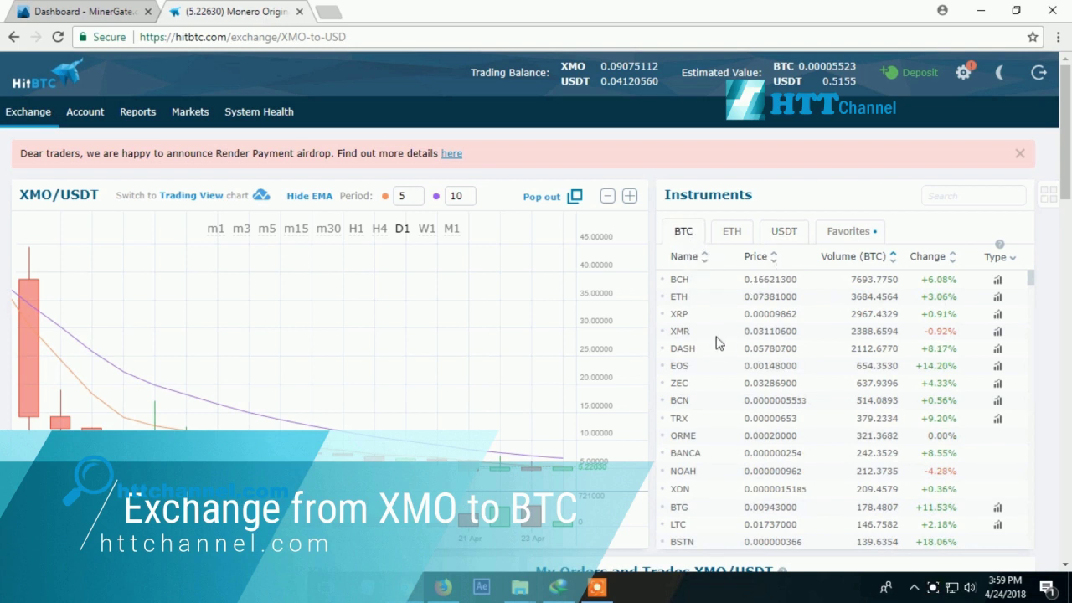
left_click(949, 195)
type("xmo")
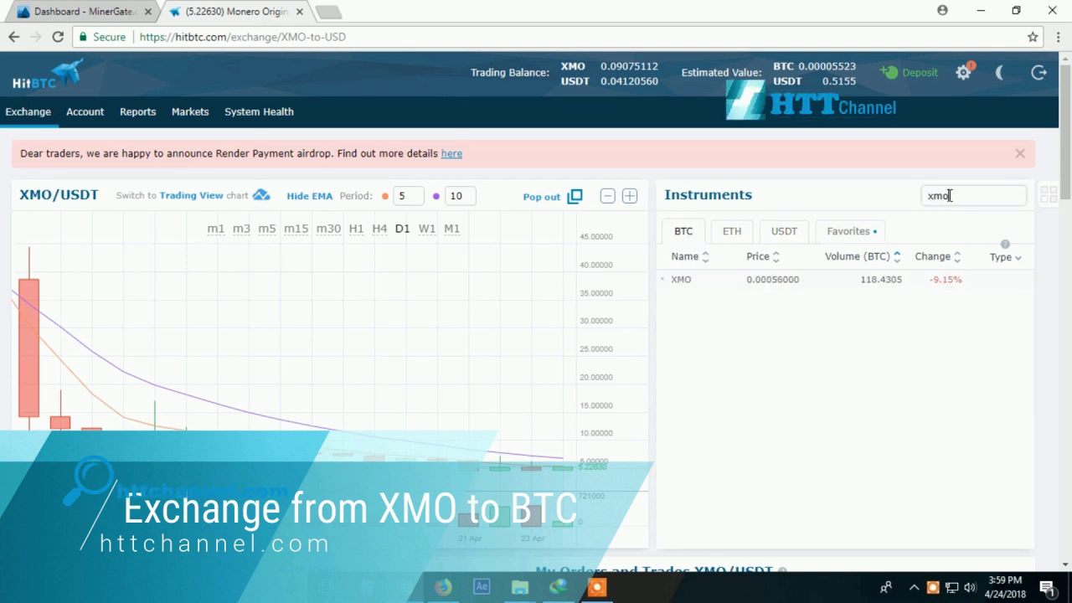
- Open the XMO/BTC market from the instrument search results and go to its Sell XMO form
left_click(791, 287)
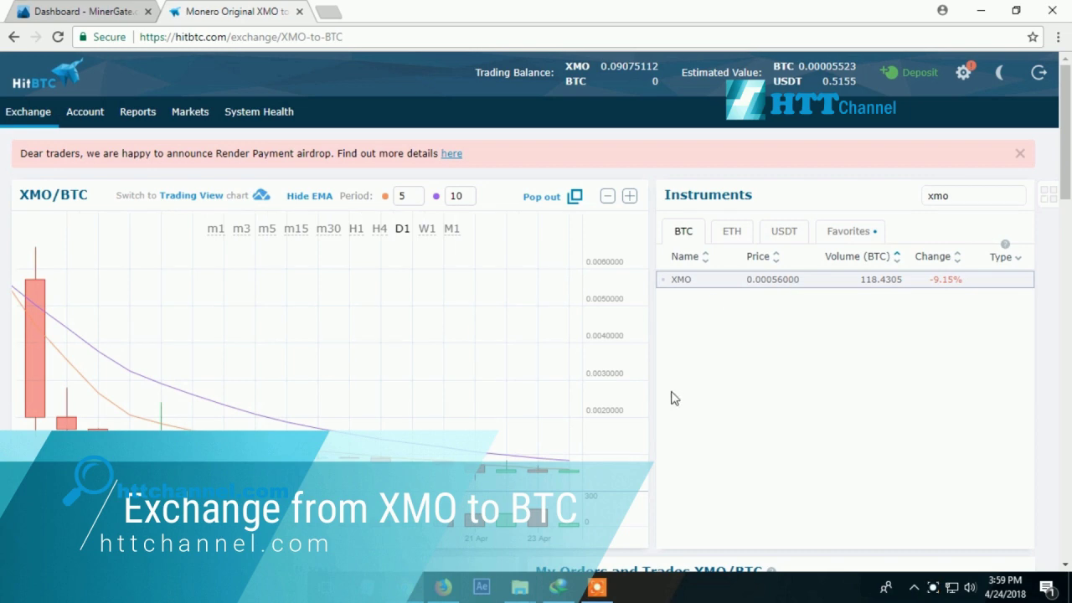
scroll(613, 459, "down", 3)
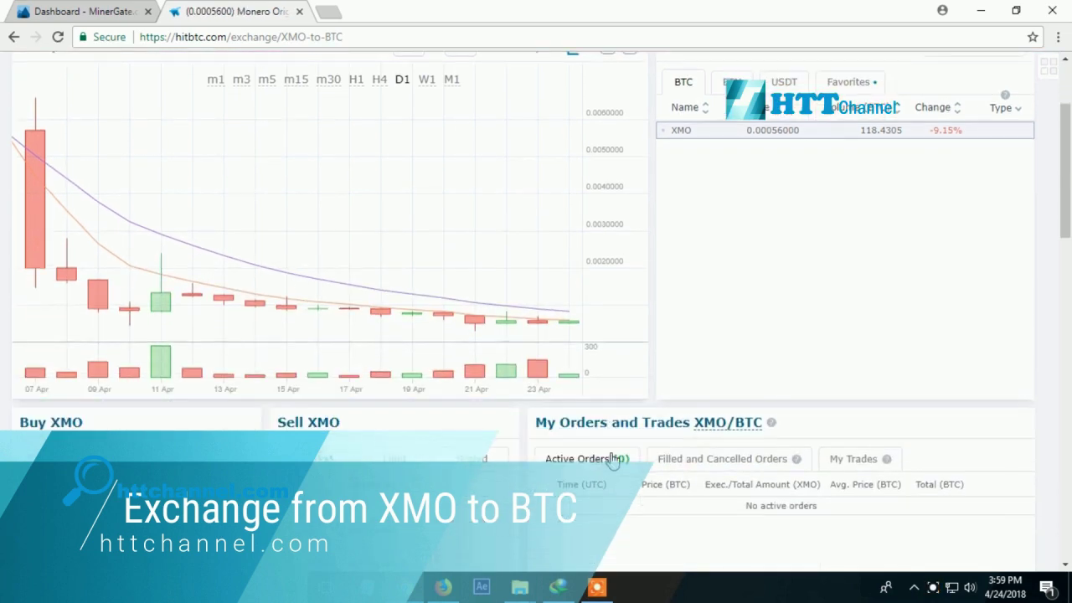
scroll(613, 457, "down", 5)
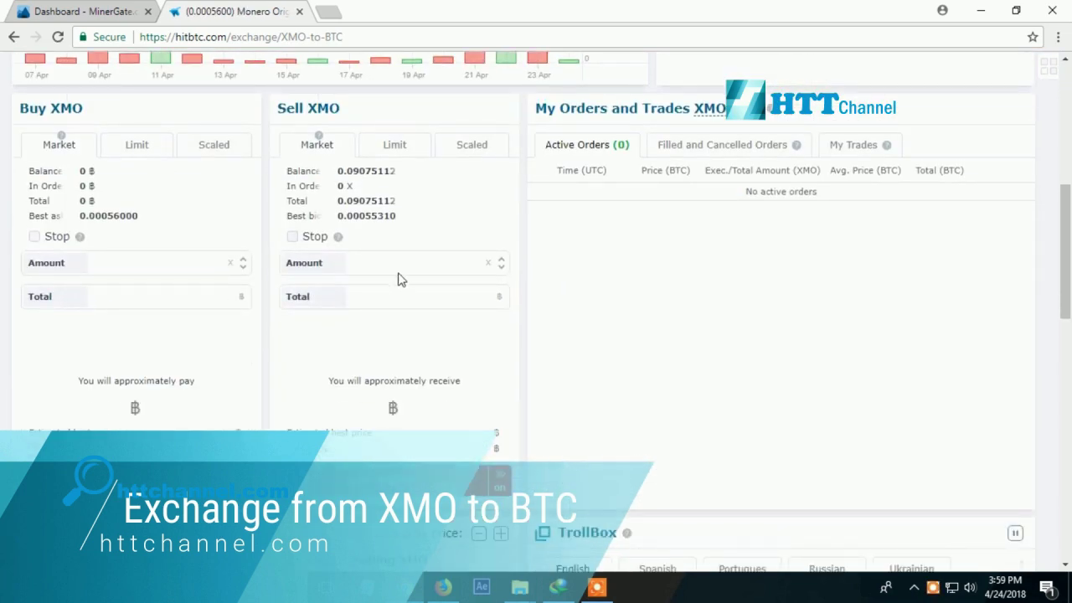
- Set the sell amount to 0.10 XMO and try to place a market sell order for BTC
left_click(501, 259)
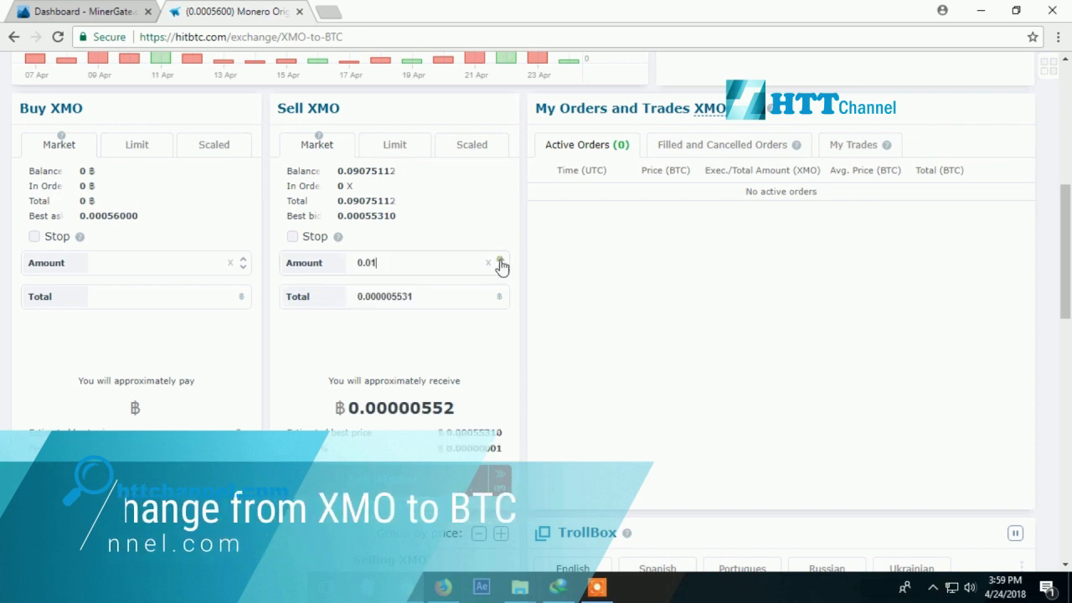
left_click(500, 260)
left_click(499, 259)
left_click(500, 260)
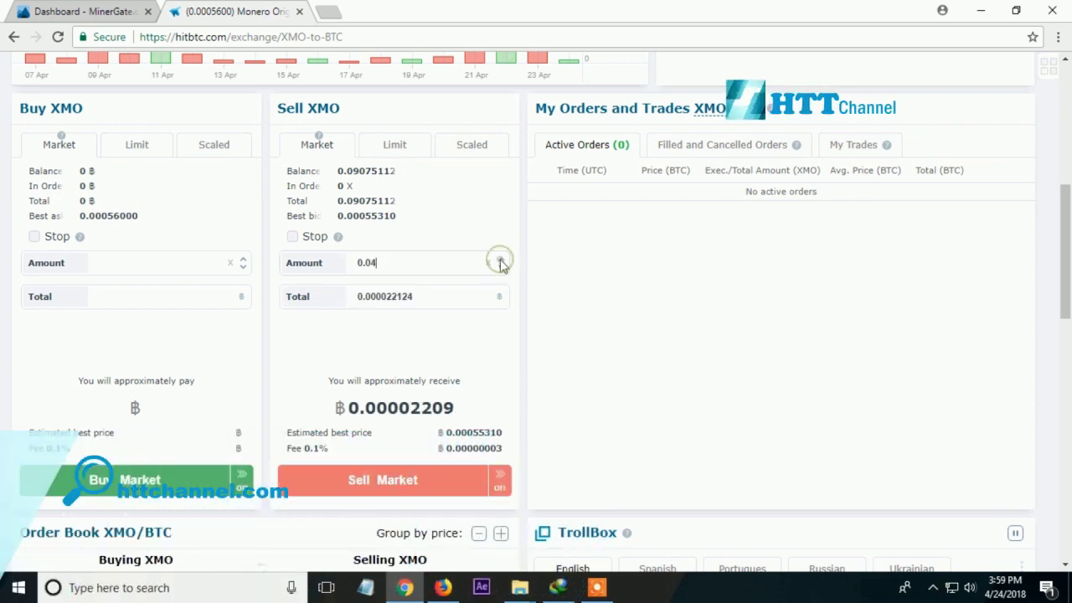
left_click(499, 259)
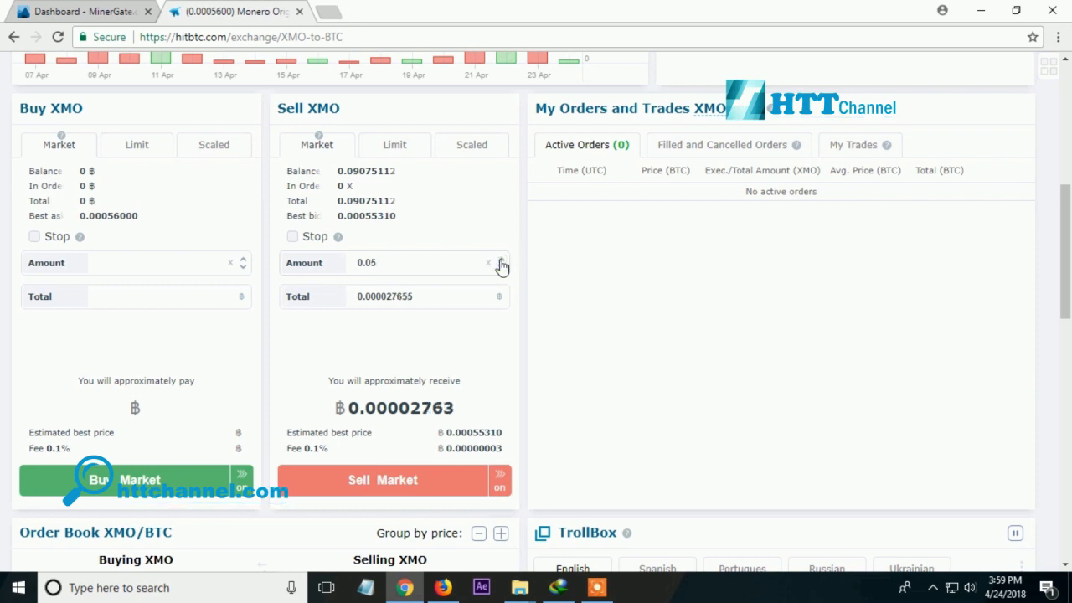
left_click(500, 260)
left_click(499, 260)
left_click(500, 259)
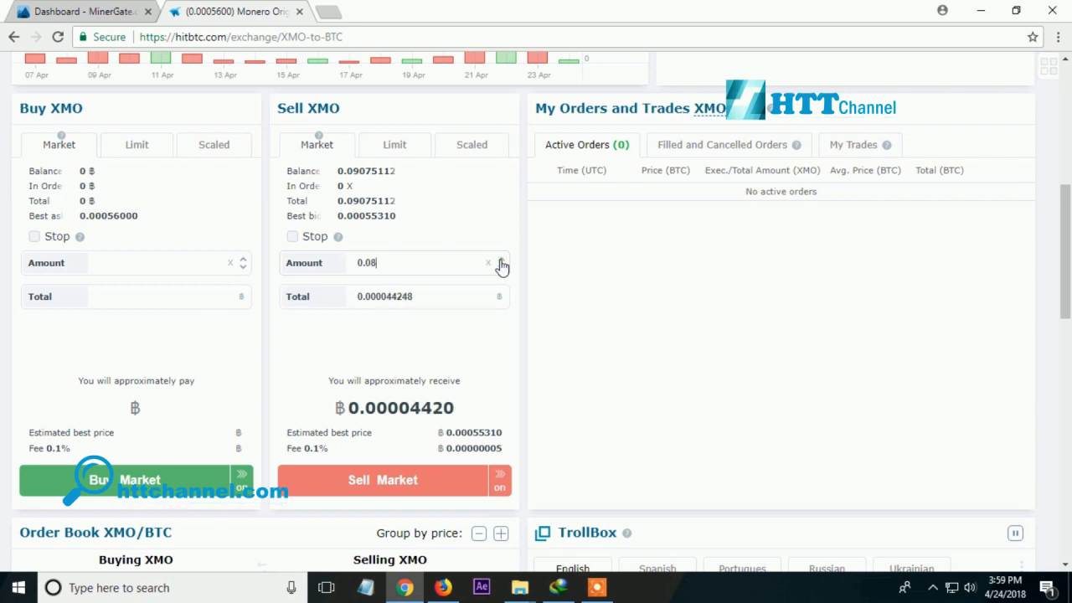
left_click(500, 260)
left_click(500, 260)
left_click(500, 259)
left_click(500, 260)
left_click(500, 259)
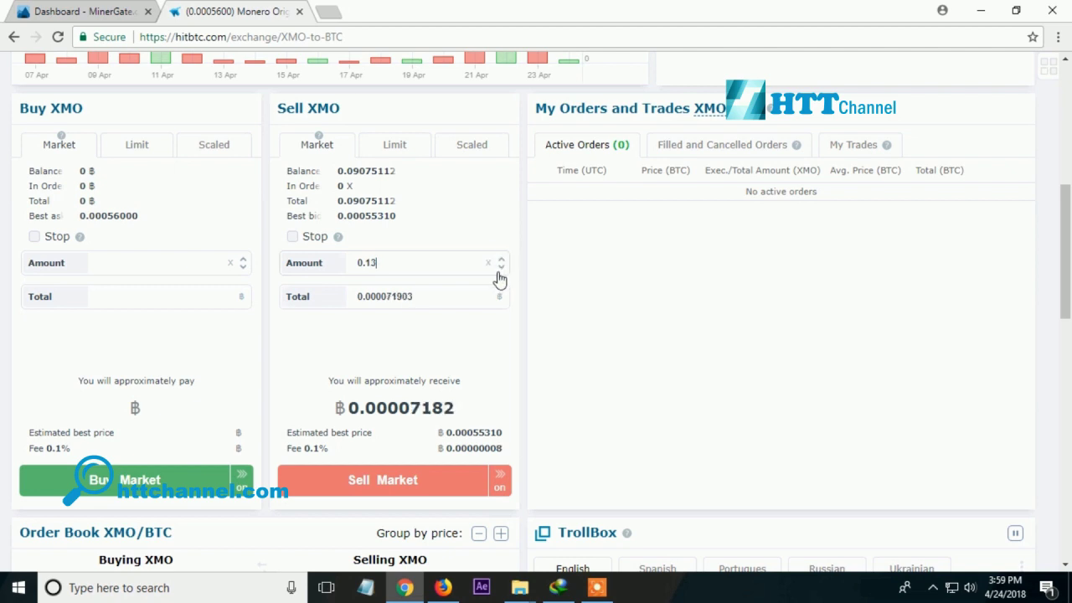
left_click(502, 267)
left_click(502, 267)
left_click(410, 481)
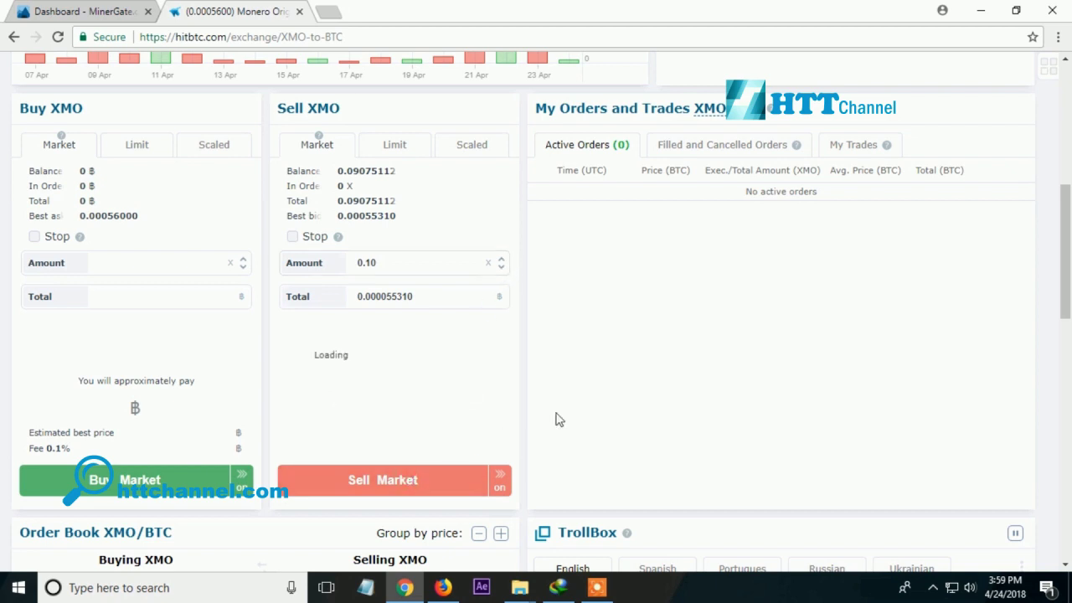
- Lower the sell amount to 0.09 XMO and place the market sell order for BTC
left_click(501, 268)
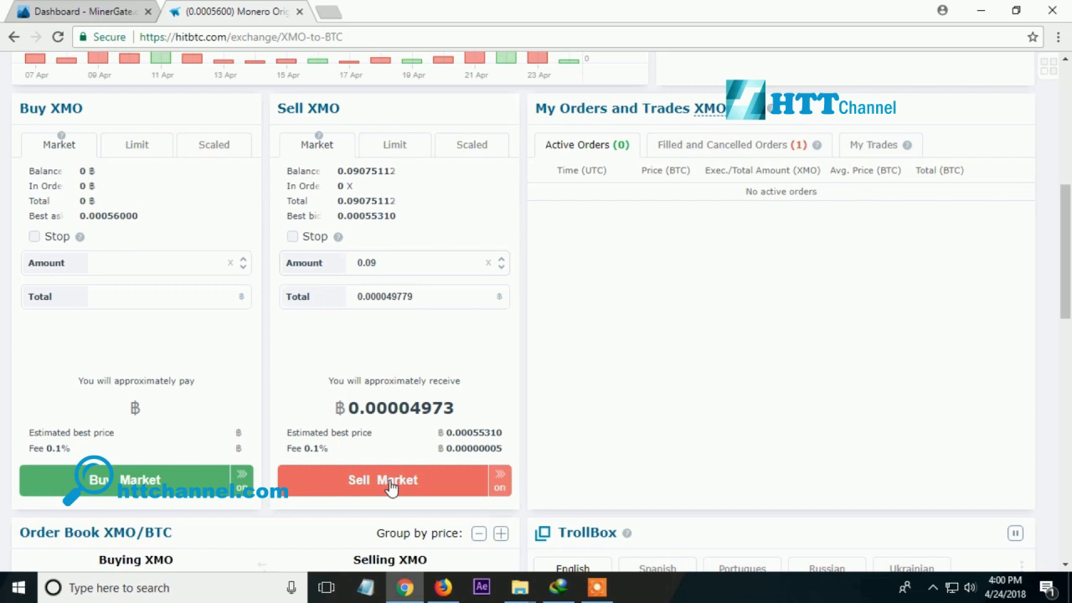
scroll(586, 382, "up", 5)
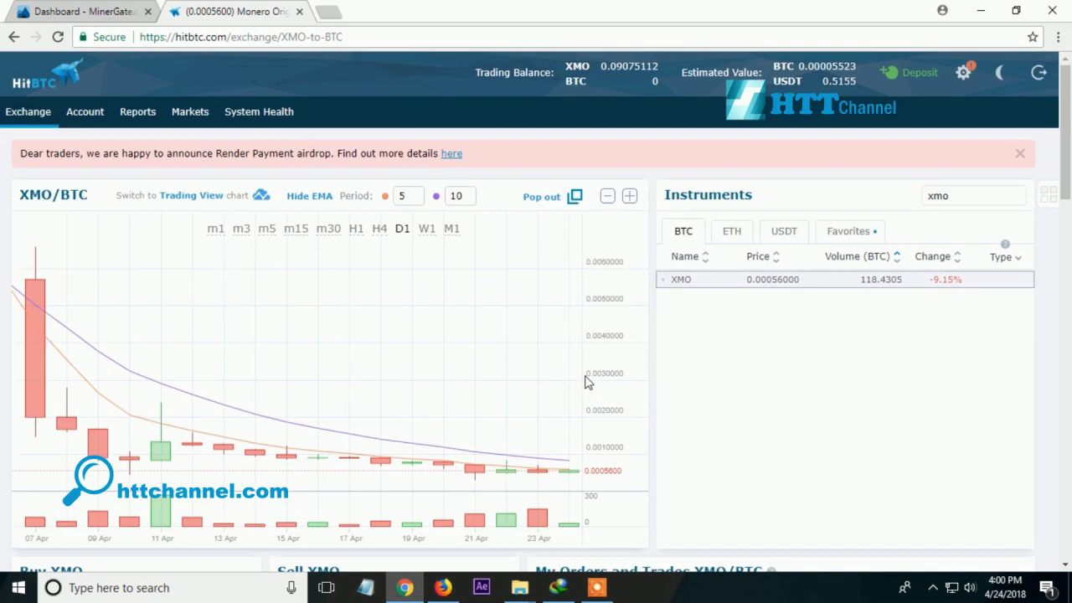
scroll(586, 382, "down", 5)
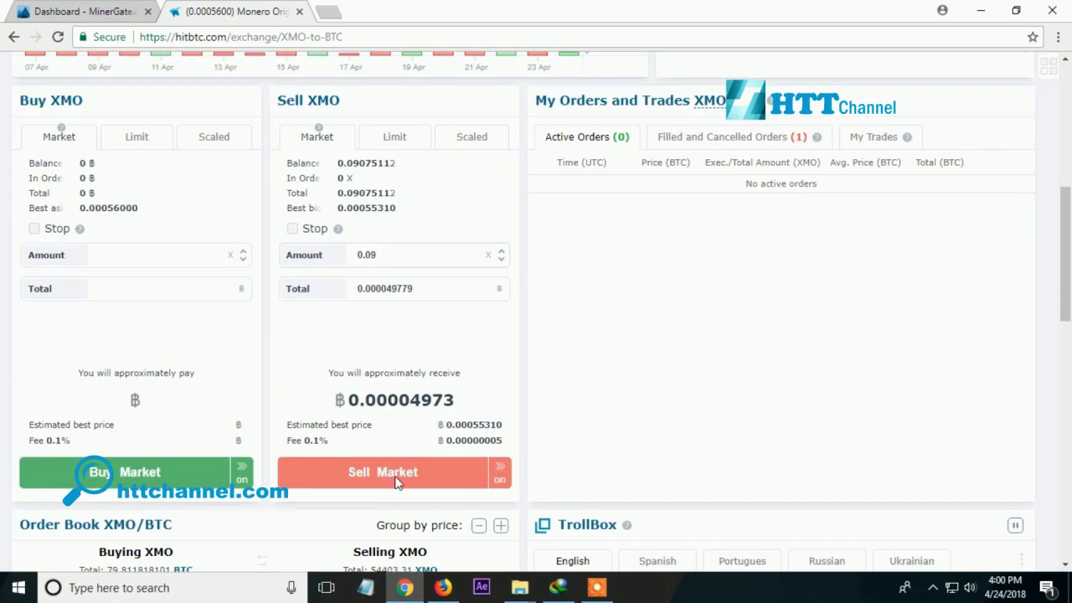
left_click(399, 482)
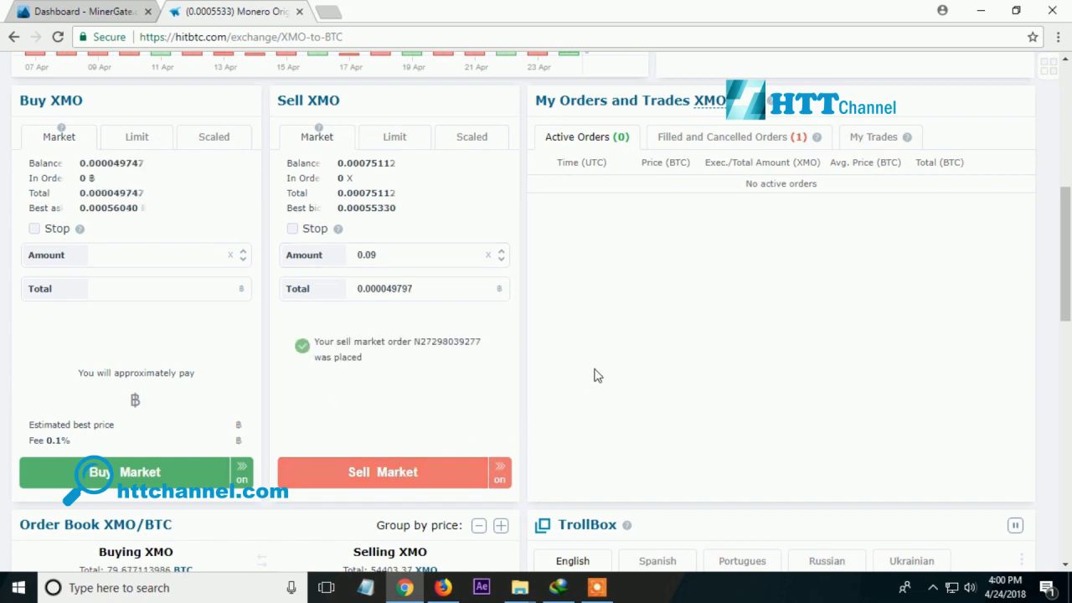
left_click(502, 254)
- Open the Account page and transfer 0.00004974 BTC from the trading account to the main account
scroll(302, 209, "up", 5)
left_click(99, 113)
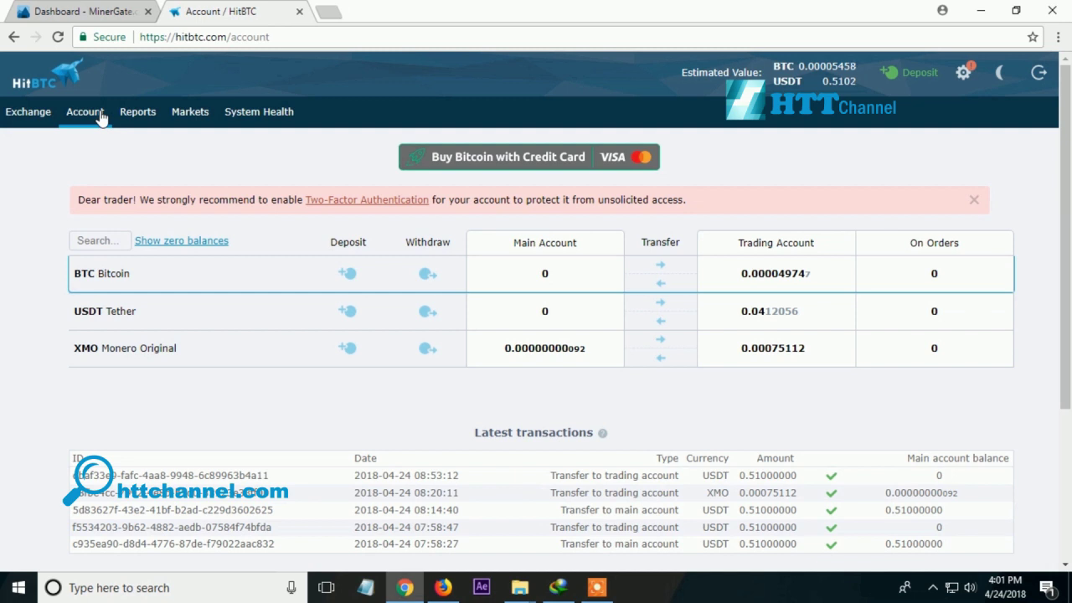
scroll(792, 321, "down", 1)
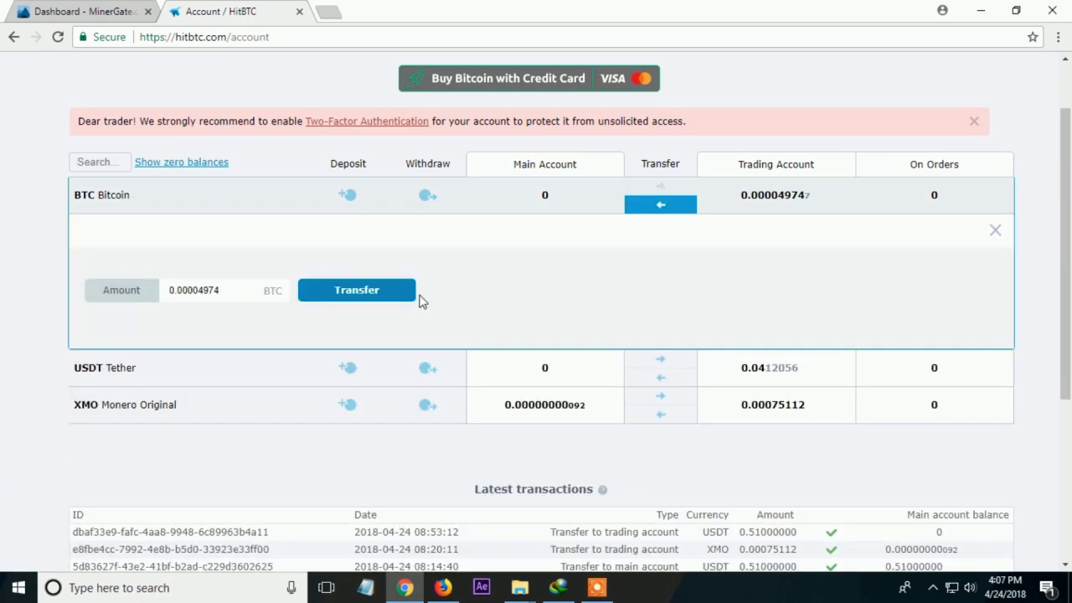
left_click(386, 297)
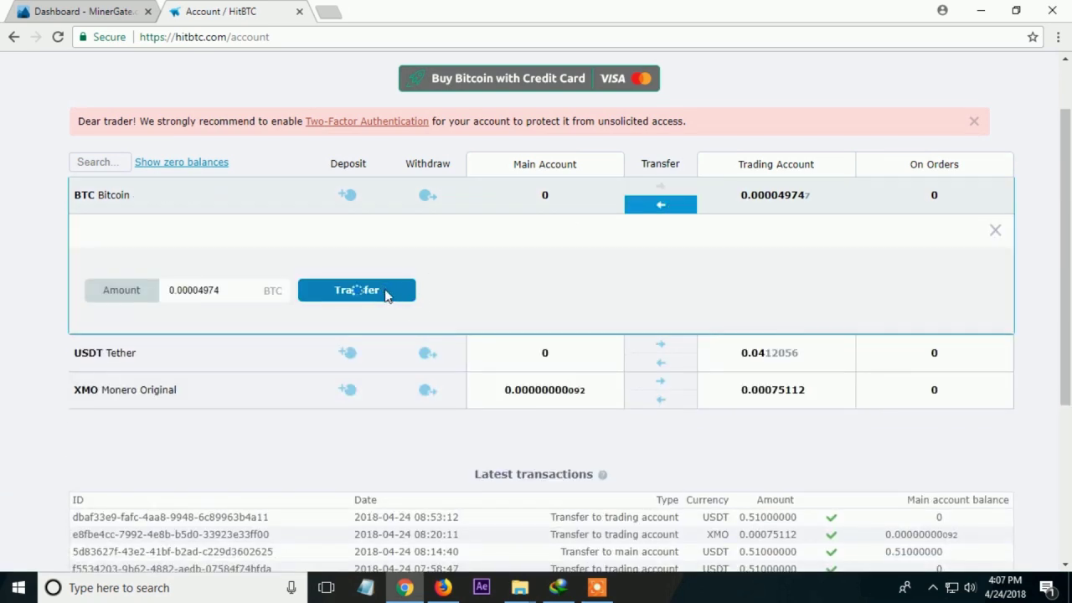